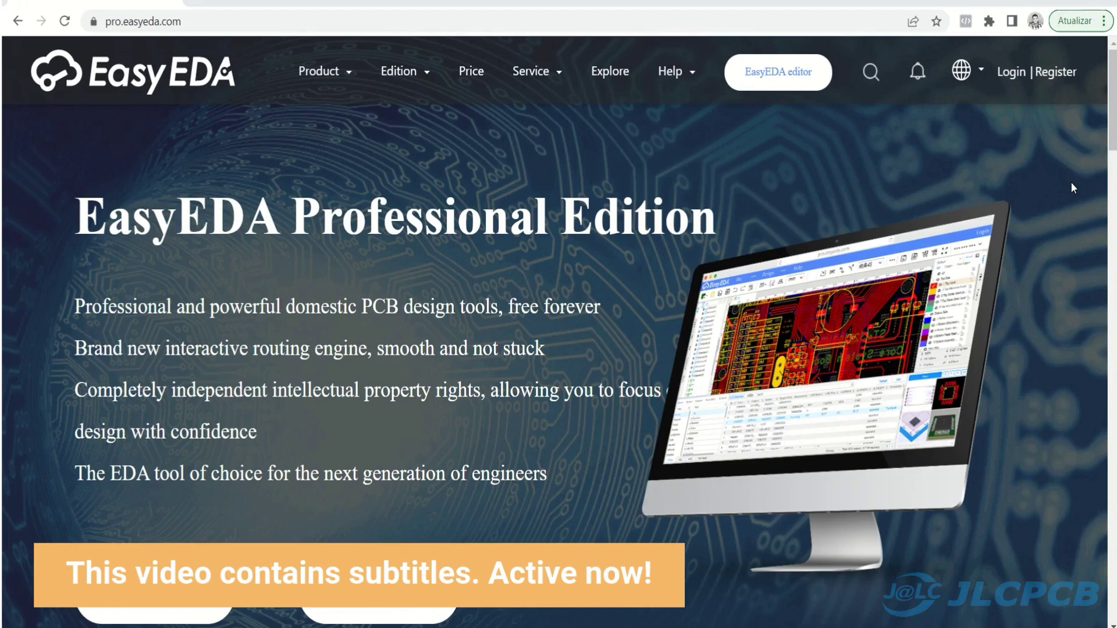
# Step: Examine the feature sections of the EasyEDA Professional home page and the enclosure in the 3D shell preview
pyautogui.scroll(-1, 1072, 186)
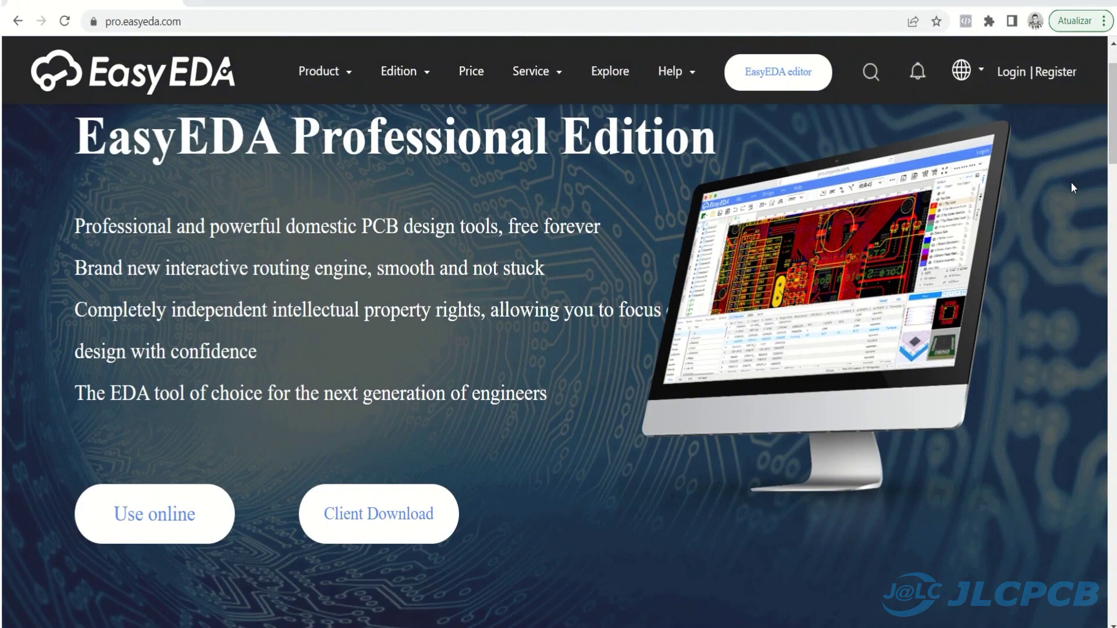
pyautogui.scroll(-1, 1072, 186)
pyautogui.scroll(-3, 1073, 183)
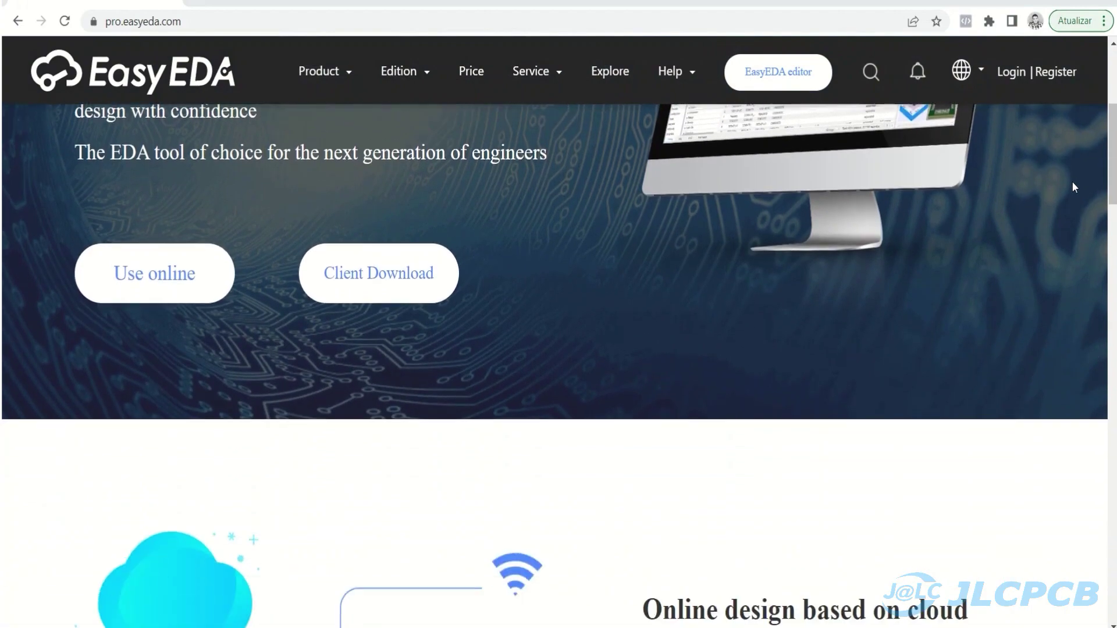
pyautogui.scroll(-4, 1074, 186)
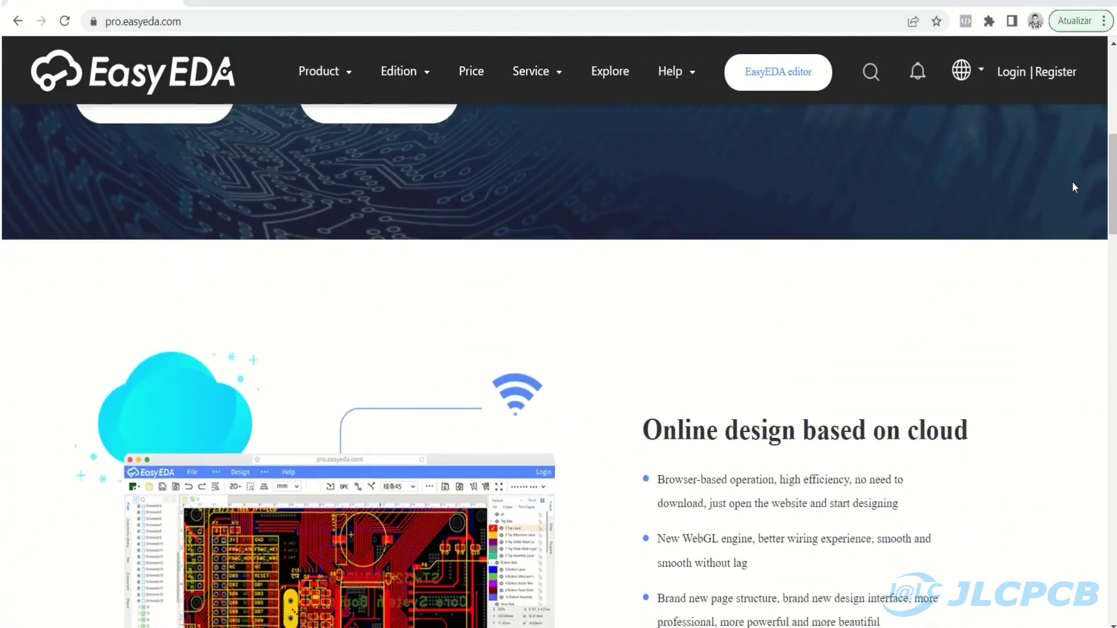
pyautogui.scroll(-5, 1074, 186)
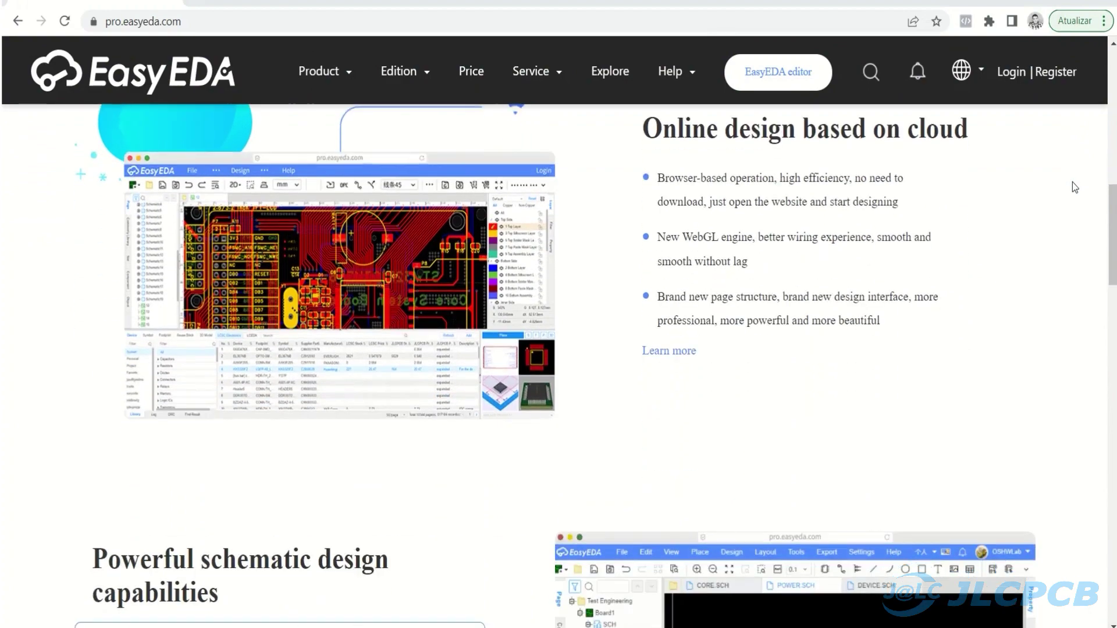
pyautogui.scroll(-3, 1073, 183)
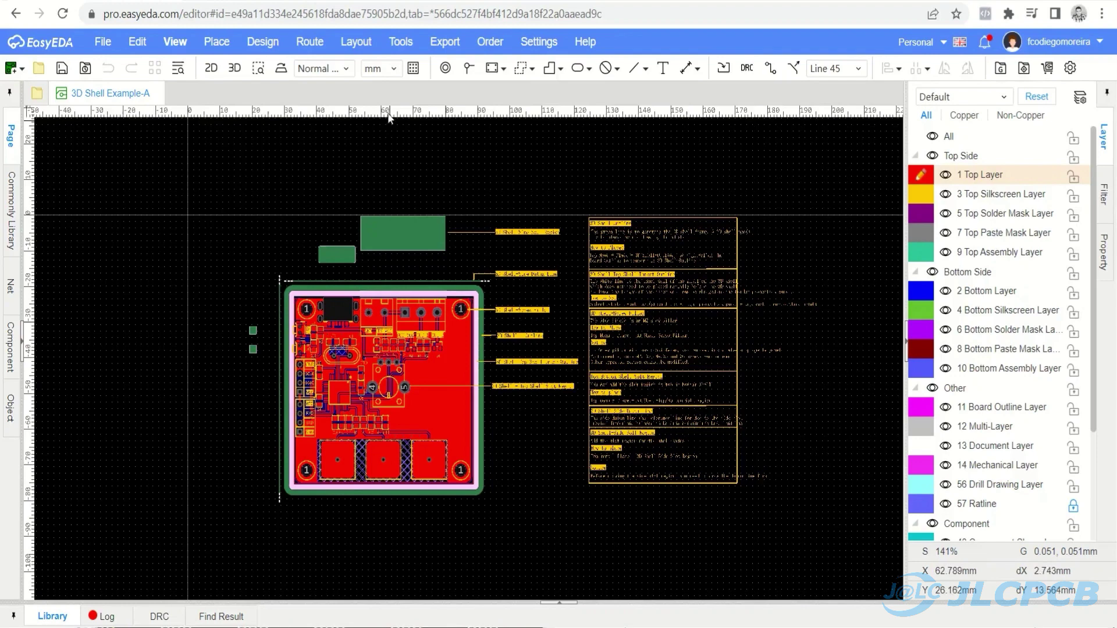
pyautogui.click(490, 41)
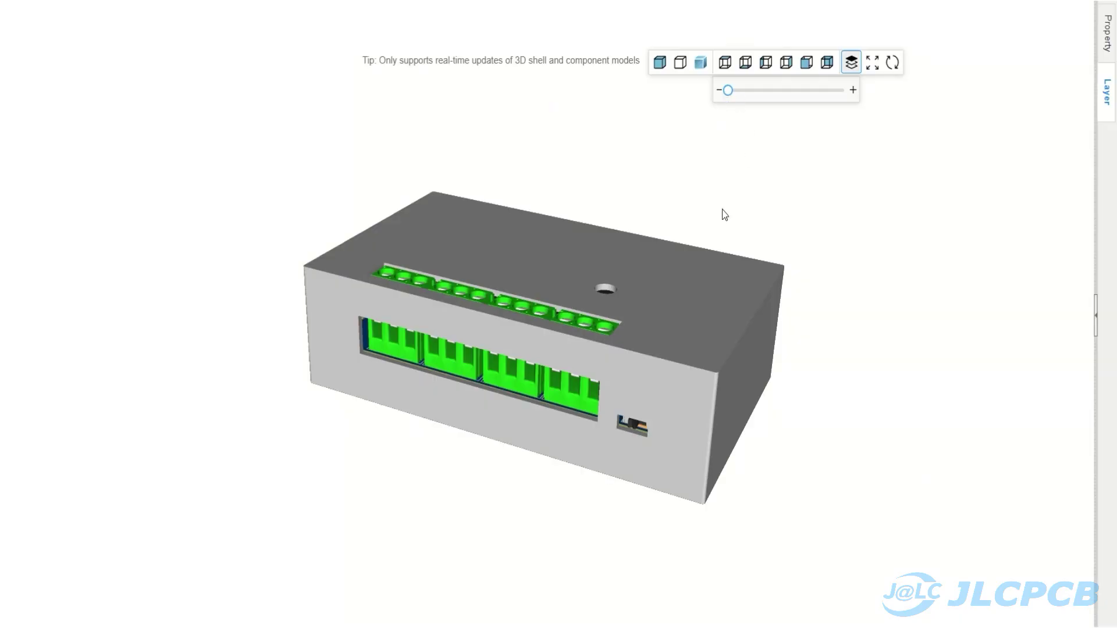
pyautogui.moveTo(667, 330); pyautogui.dragTo(599, 414)
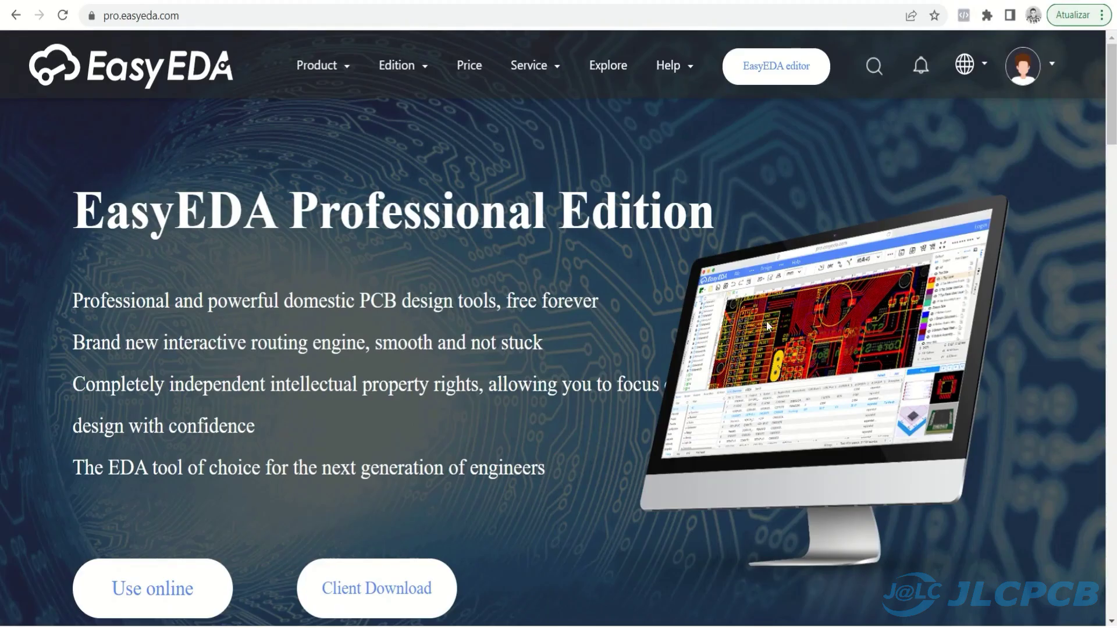
# Step: Launch the Professional version of the EasyEDA editor from the home page
pyautogui.click(805, 69)
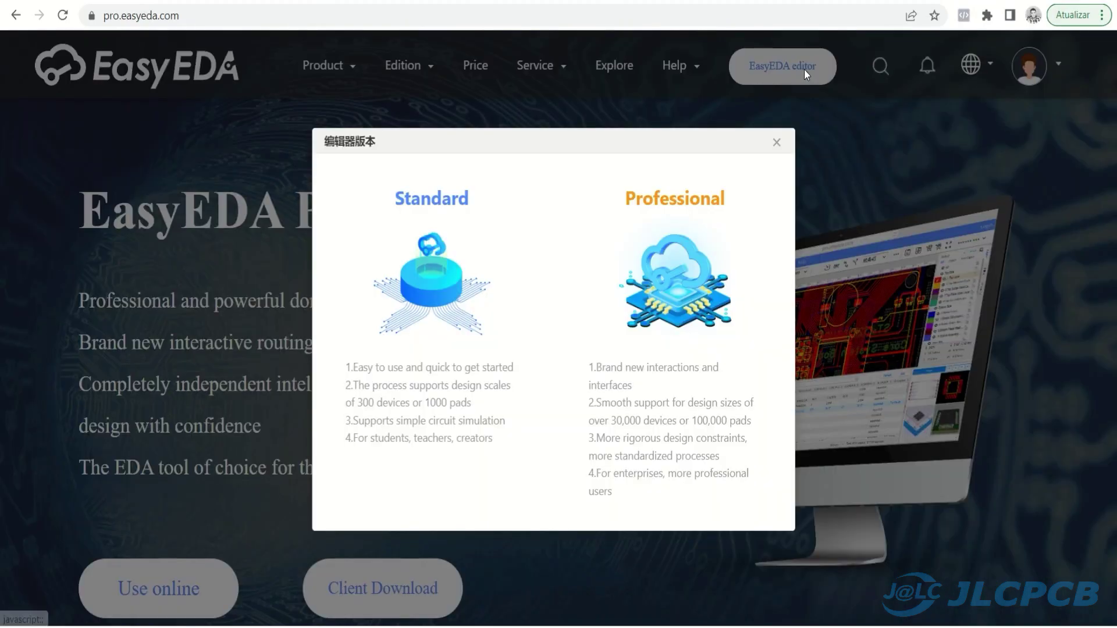
pyautogui.click(701, 260)
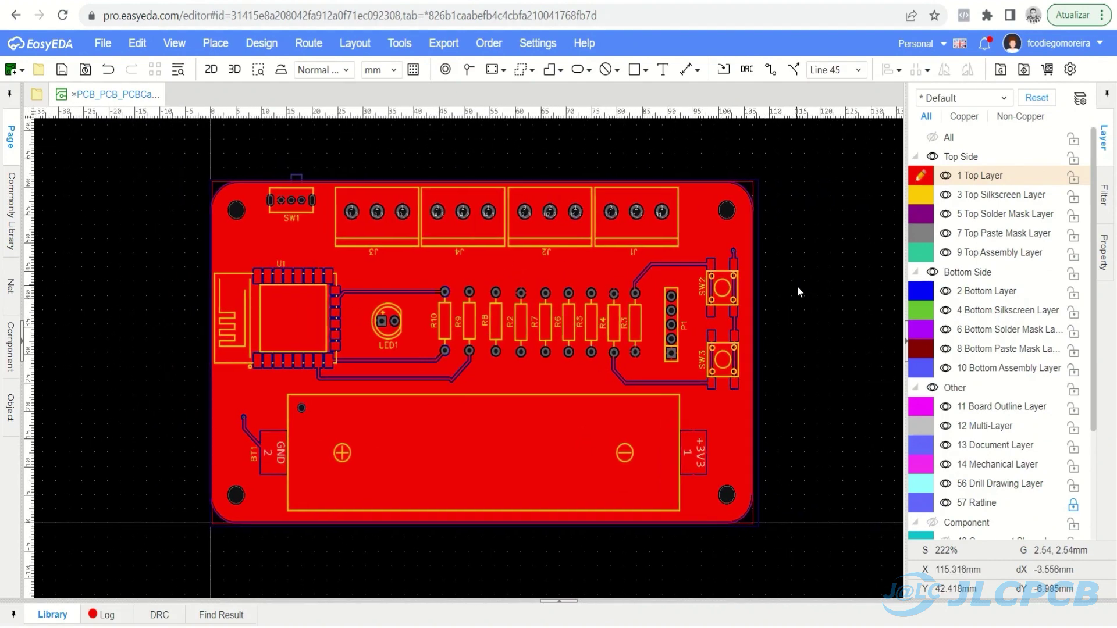
# Step: Activate the 3D Shell layers one after another: 53 Outline Layer, 54 Top Layer and 55 Bottom Layer
pyautogui.scroll(-3, 1001, 349)
pyautogui.scroll(3, 1010, 351)
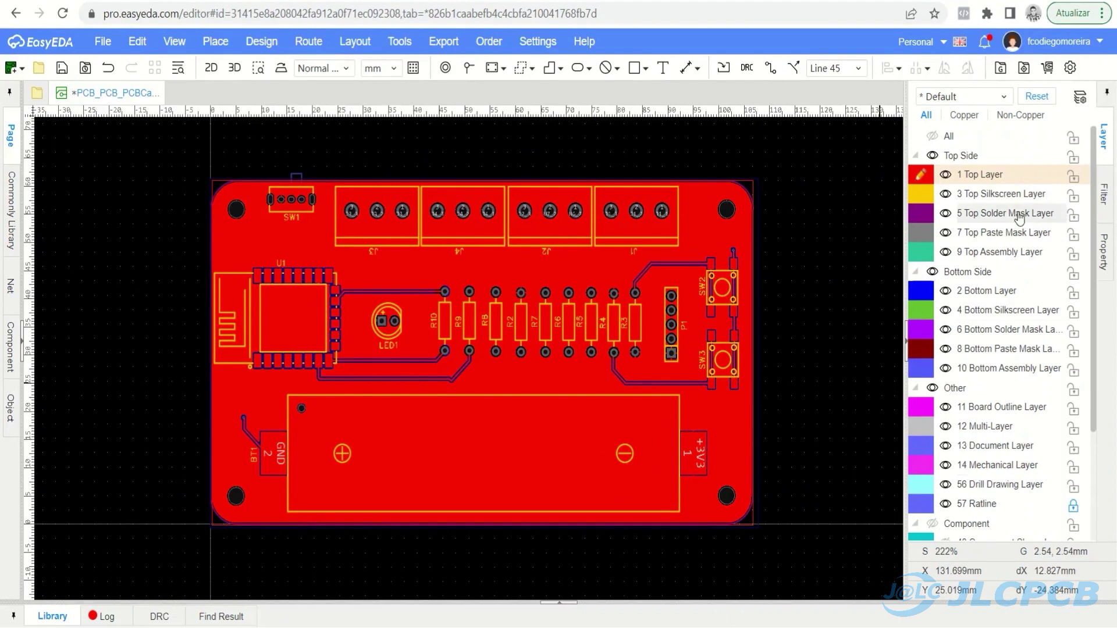
pyautogui.scroll(-2, 1015, 197)
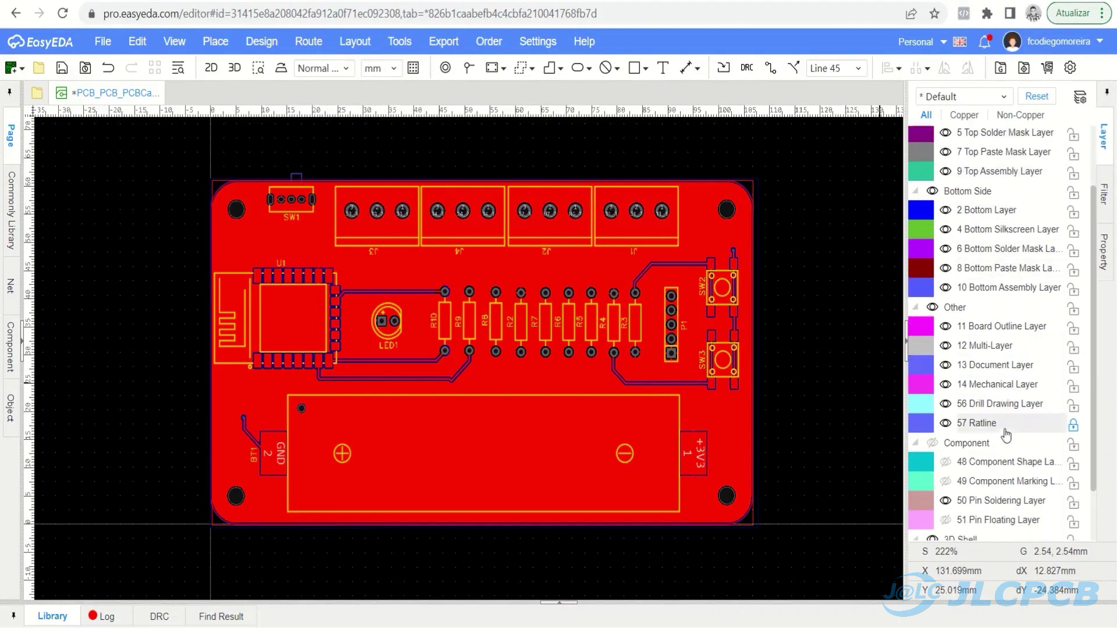
pyautogui.scroll(-2, 995, 466)
pyautogui.click(983, 495)
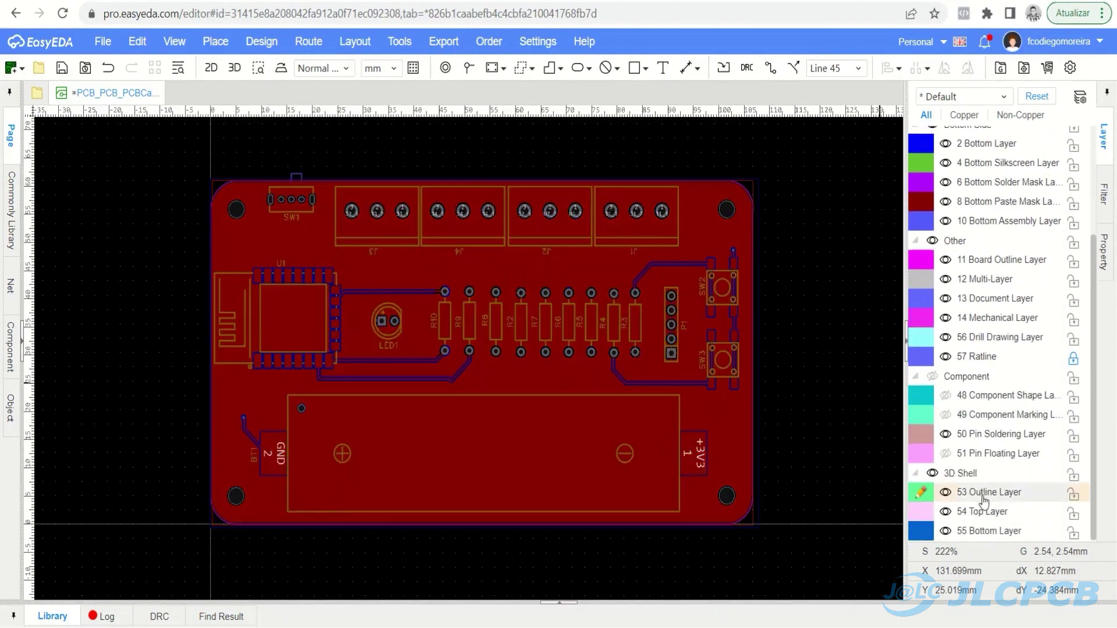
pyautogui.click(983, 512)
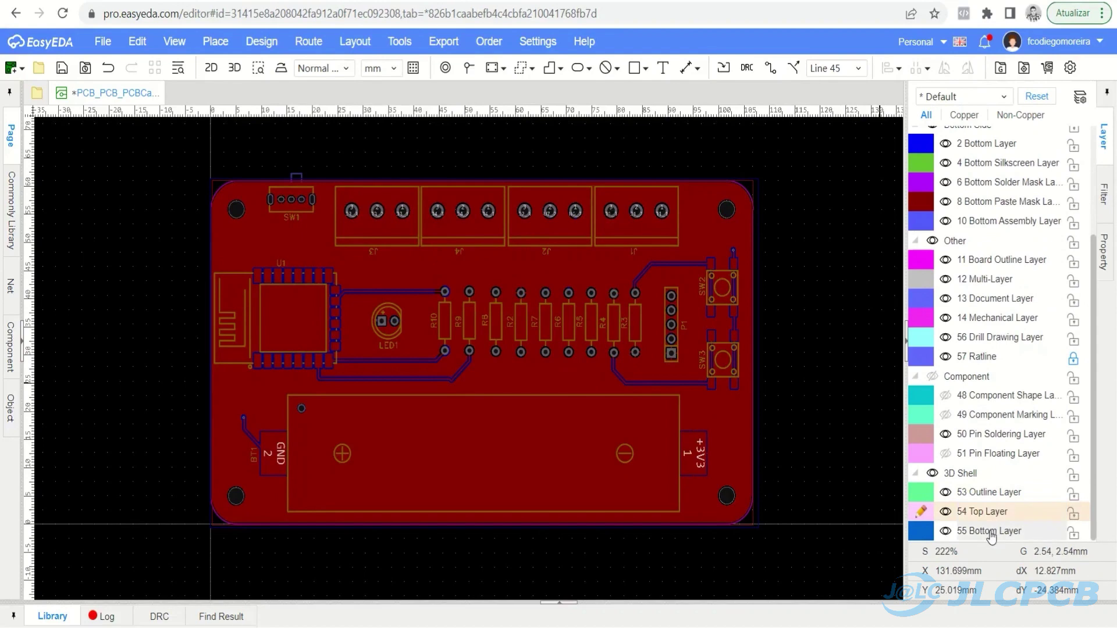
pyautogui.click(991, 534)
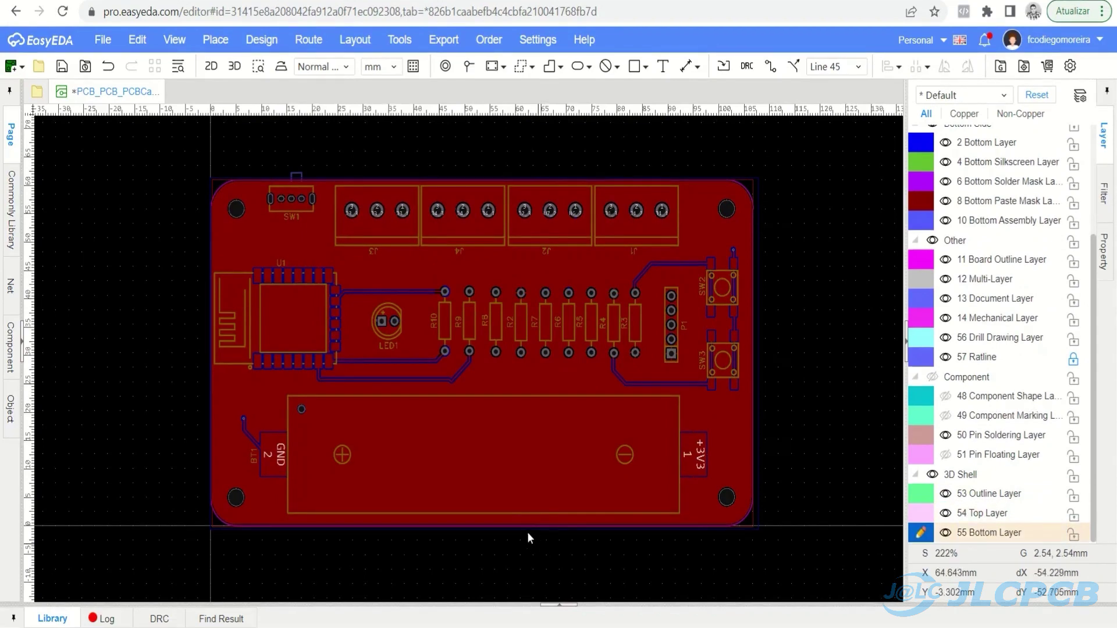
# Step: Review the available 3D Shell placement commands and inspect the rectangular and circular shells in the 3D preview
pyautogui.click(220, 41)
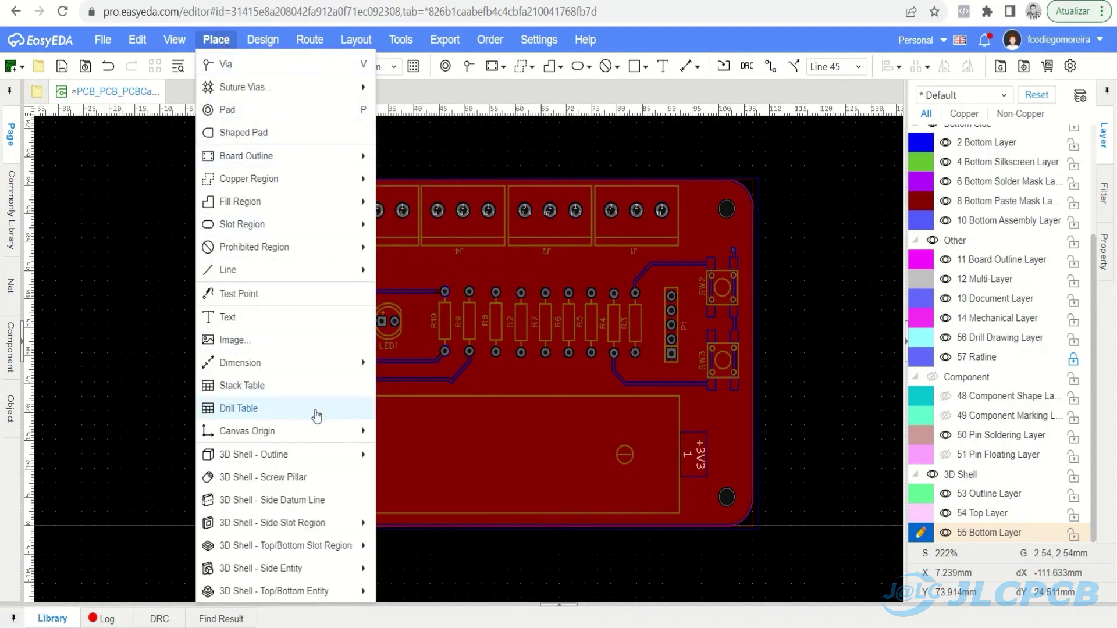
pyautogui.moveTo(321, 453)
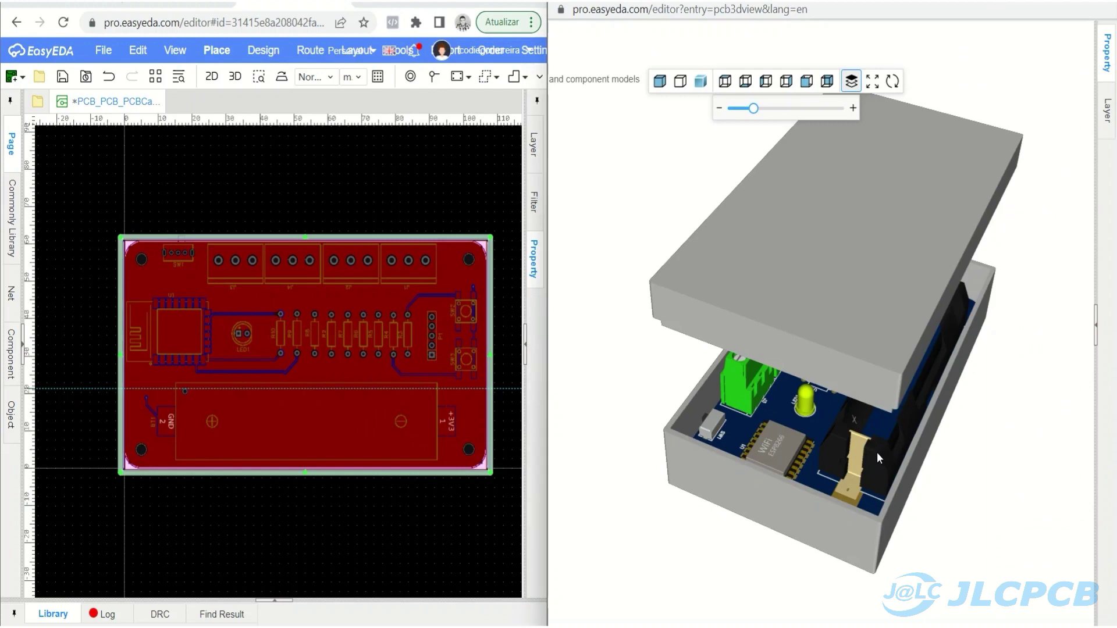
pyautogui.moveTo(877, 452); pyautogui.dragTo(920, 433)
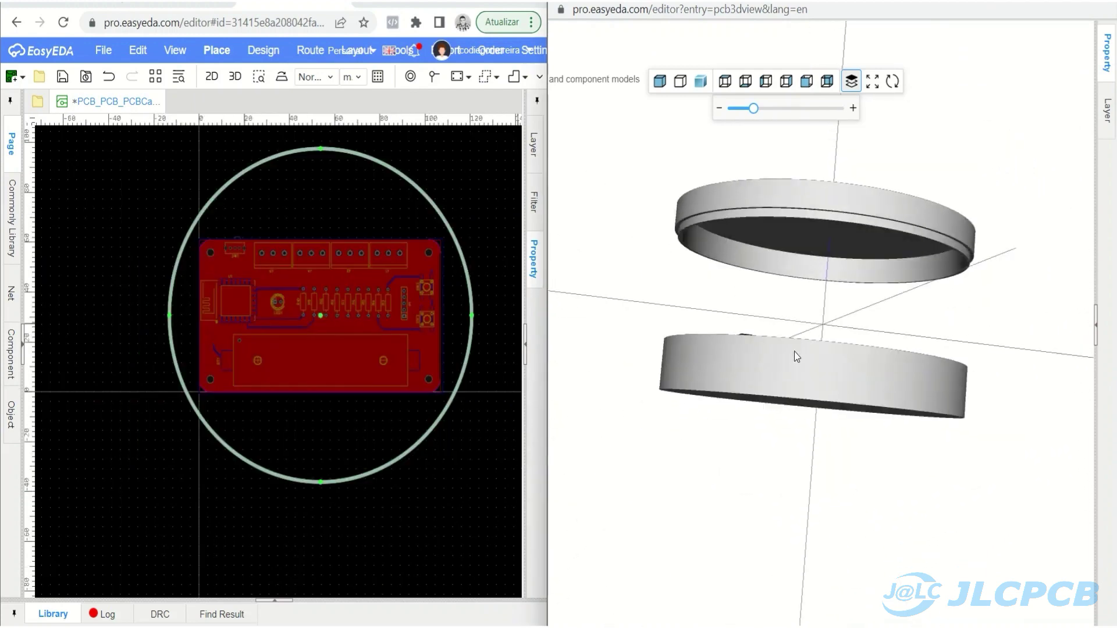
pyautogui.moveTo(796, 356); pyautogui.dragTo(679, 393)
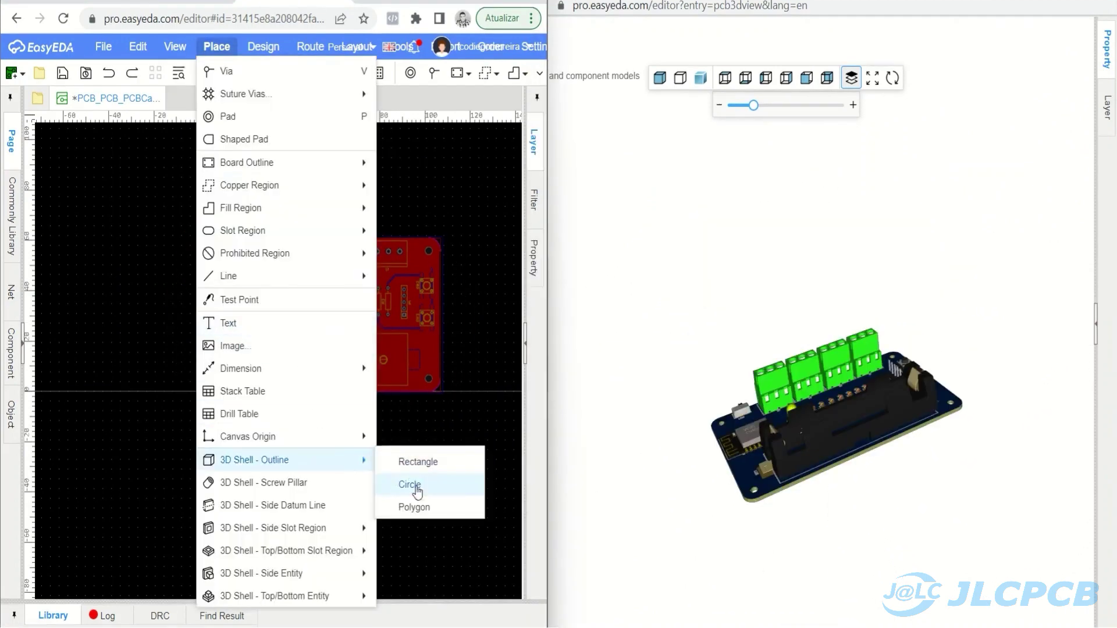
# Step: Draw a closed polygon 3D shell outline around the board, with angled corners and a raised section along the upper edge
pyautogui.click(409, 485)
pyautogui.click(348, 227)
pyautogui.click(192, 228)
pyautogui.click(192, 358)
pyautogui.click(181, 373)
pyautogui.click(180, 390)
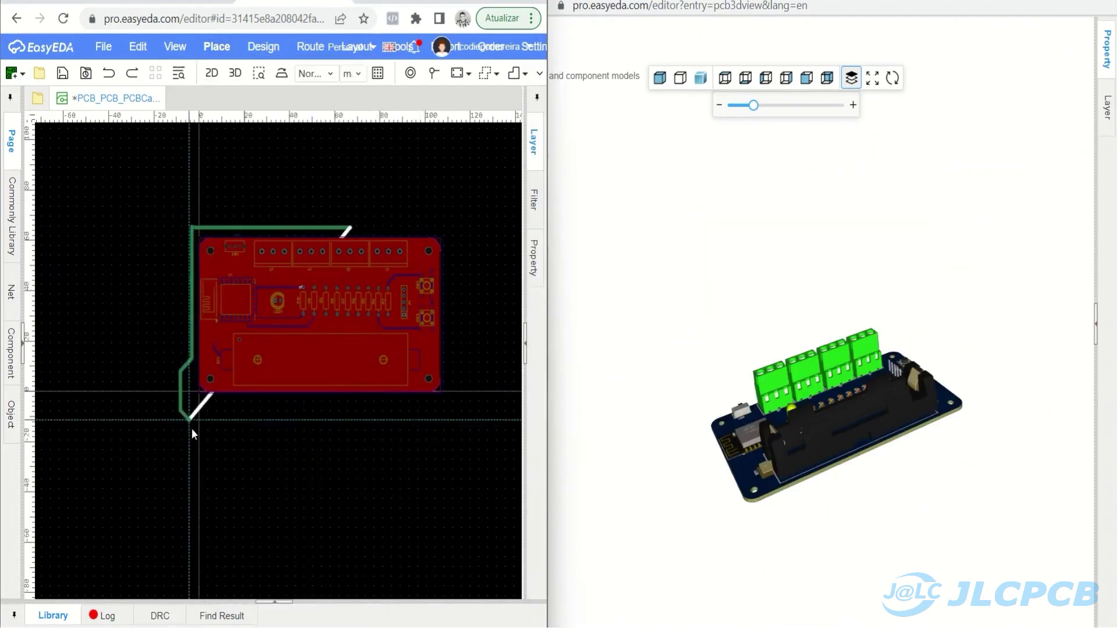
pyautogui.click(200, 409)
pyautogui.click(233, 409)
pyautogui.click(434, 409)
pyautogui.click(452, 389)
pyautogui.click(453, 220)
pyautogui.click(447, 212)
pyautogui.click(363, 212)
pyautogui.click(348, 227)
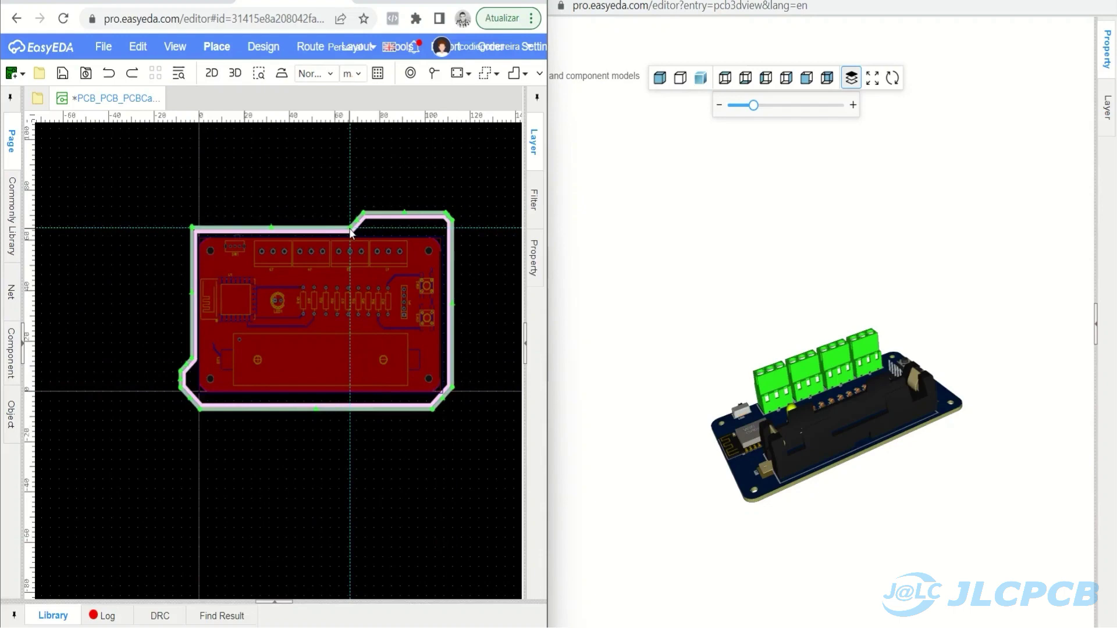
pyautogui.moveTo(801, 386); pyautogui.dragTo(775, 318)
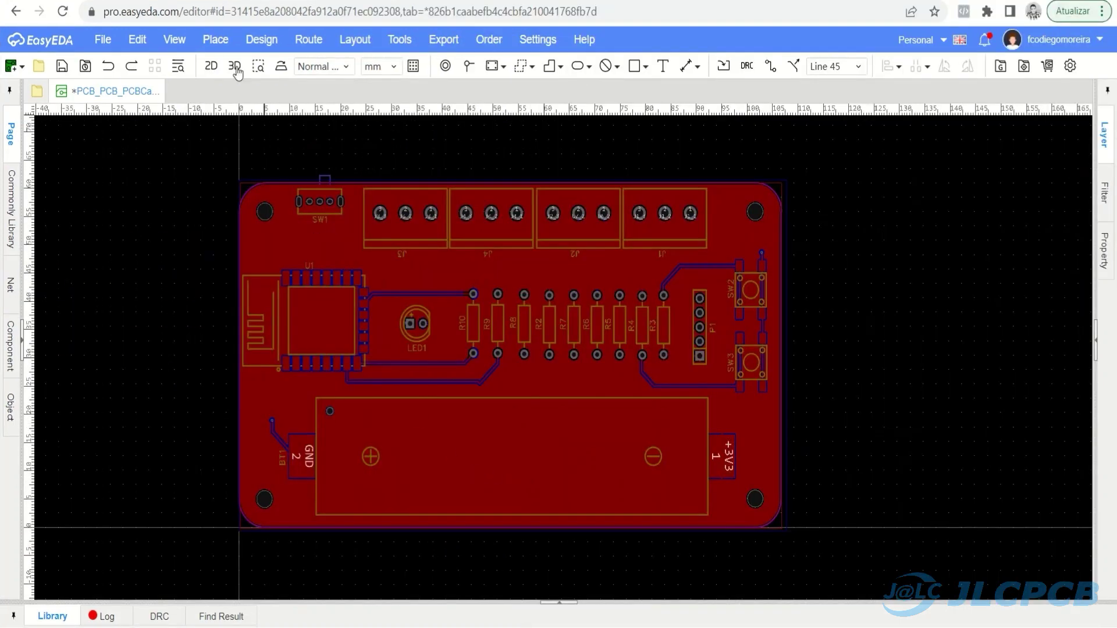
# Step: Draw a rectangular 3D shell outline about 109 by 64 mm just outside the edges of the board
pyautogui.click(216, 39)
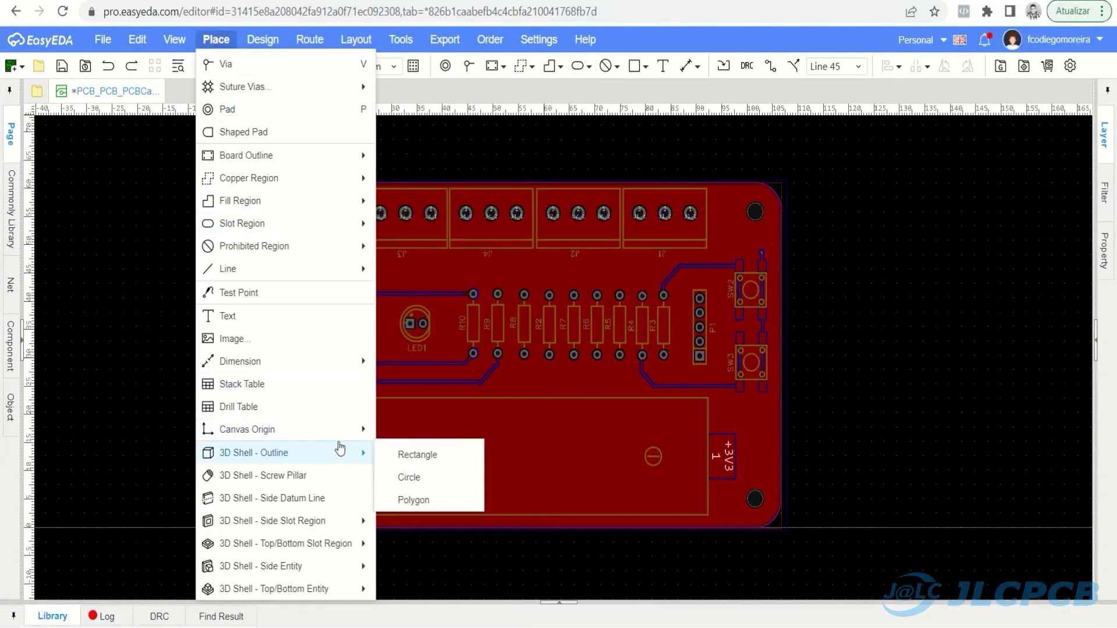
pyautogui.click(416, 454)
pyautogui.scroll(2, 216, 169)
pyautogui.scroll(3, 215, 169)
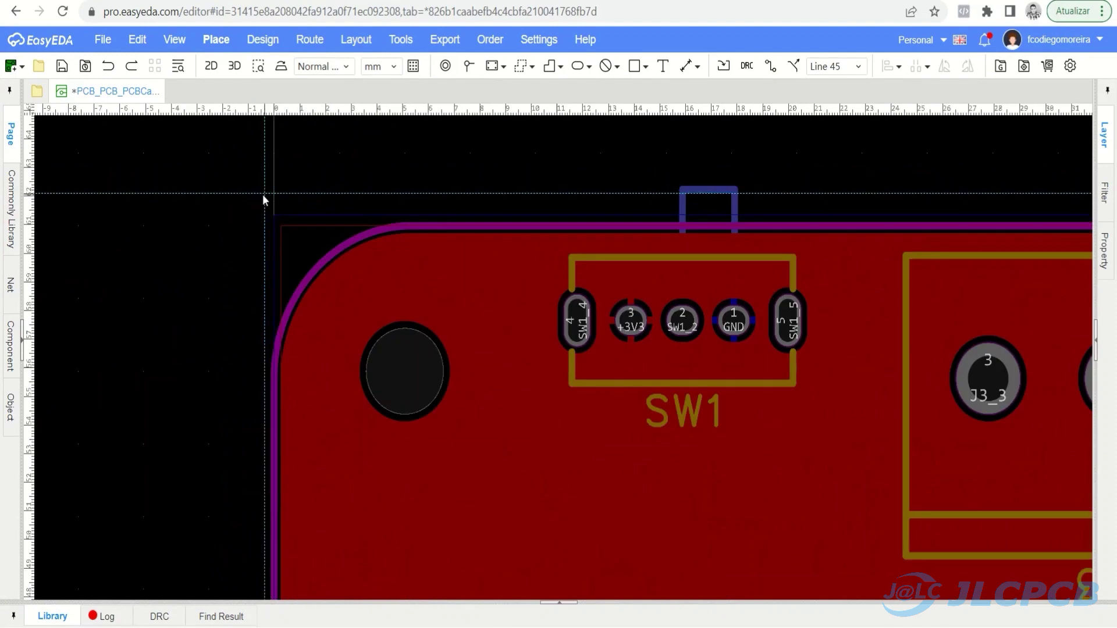
pyautogui.click(239, 169)
pyautogui.scroll(2, 307, 314)
pyautogui.scroll(-6, 312, 274)
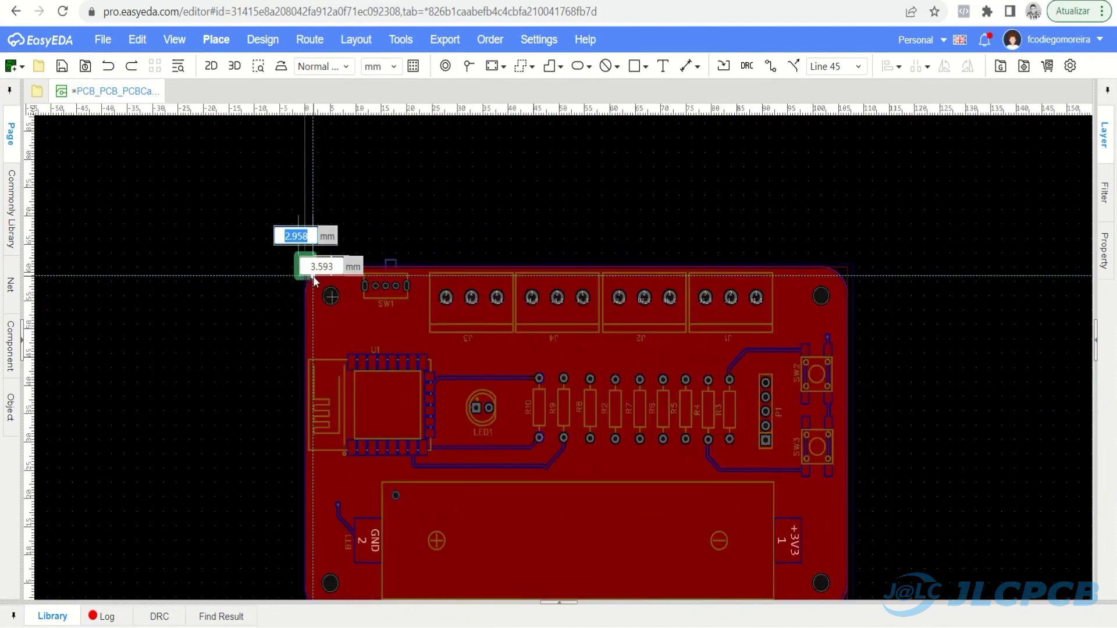
pyautogui.scroll(5, 571, 446)
pyautogui.scroll(2, 557, 435)
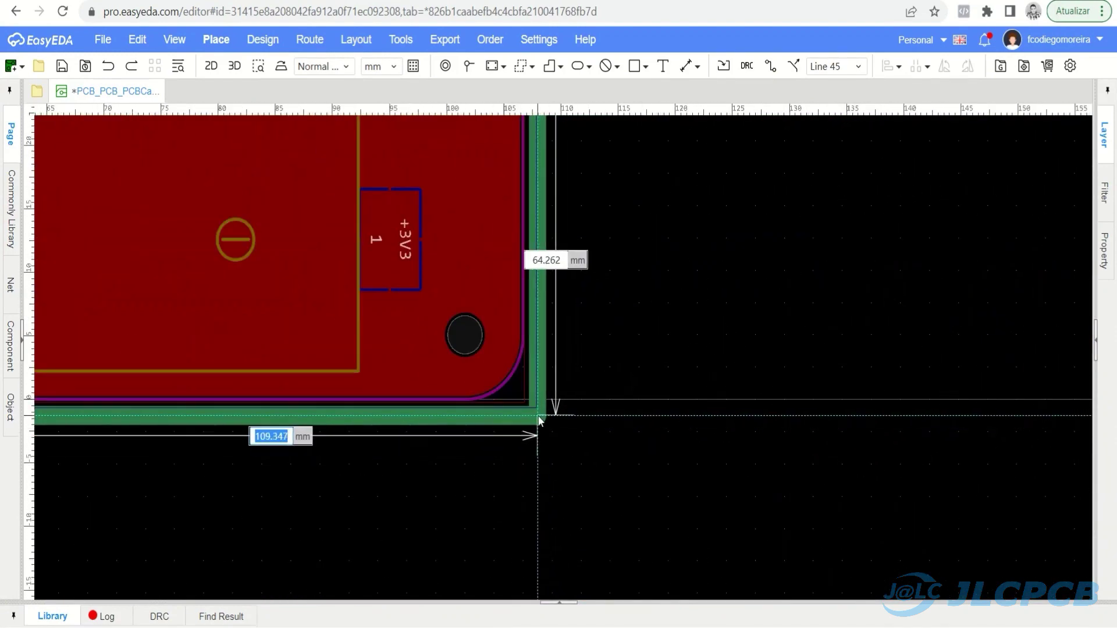
pyautogui.click(537, 416)
pyautogui.scroll(-6, 611, 443)
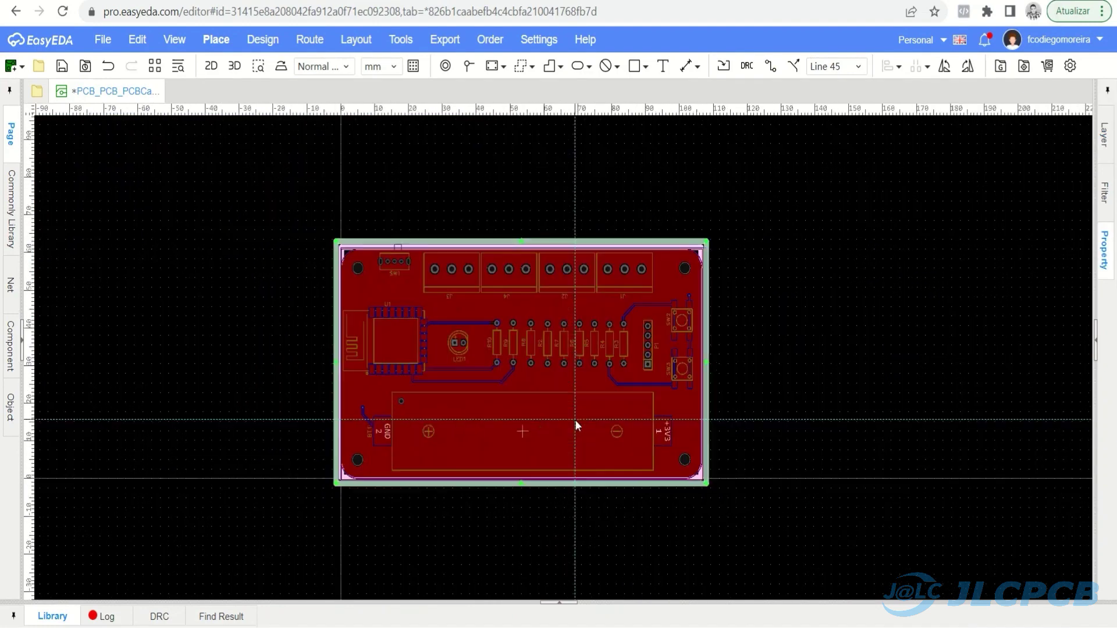
# Step: Open the 3D Shell Preview of the board with its rectangular outline
pyautogui.scroll(2, 524, 414)
pyautogui.click(175, 39)
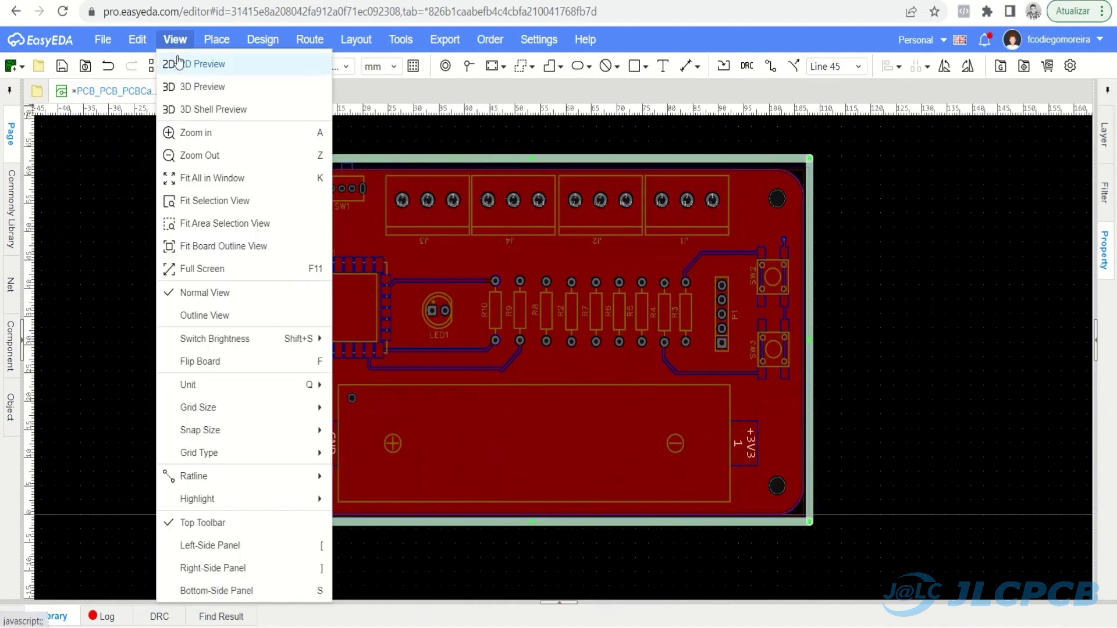
pyautogui.click(228, 110)
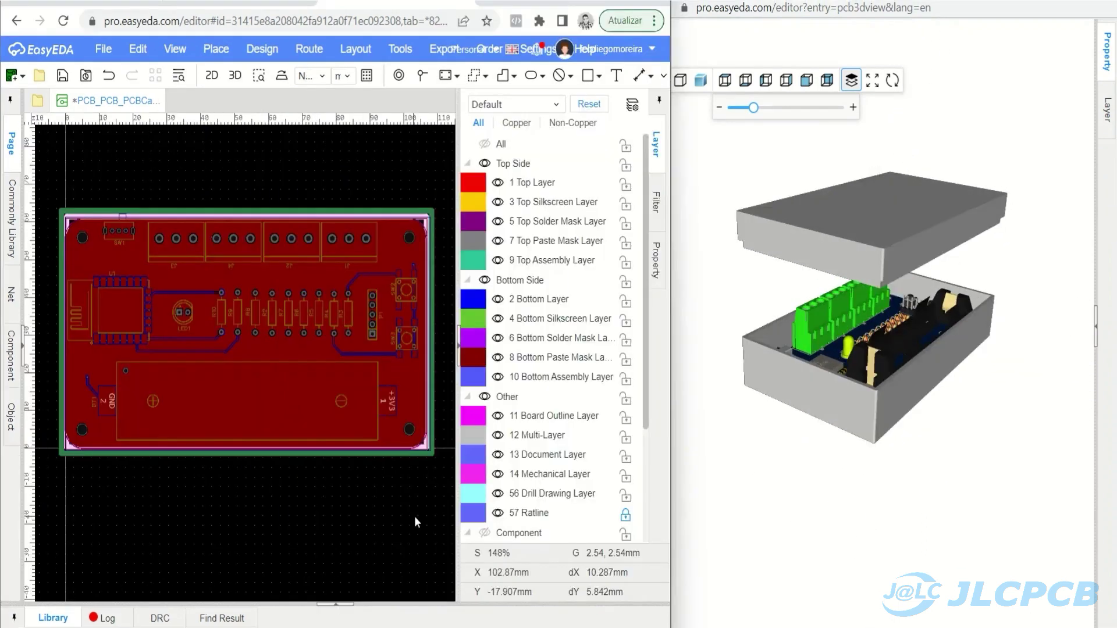
# Step: Select the rectangular 3D shell outline and examine its height, thickness and size properties and the available shell types
pyautogui.click(432, 419)
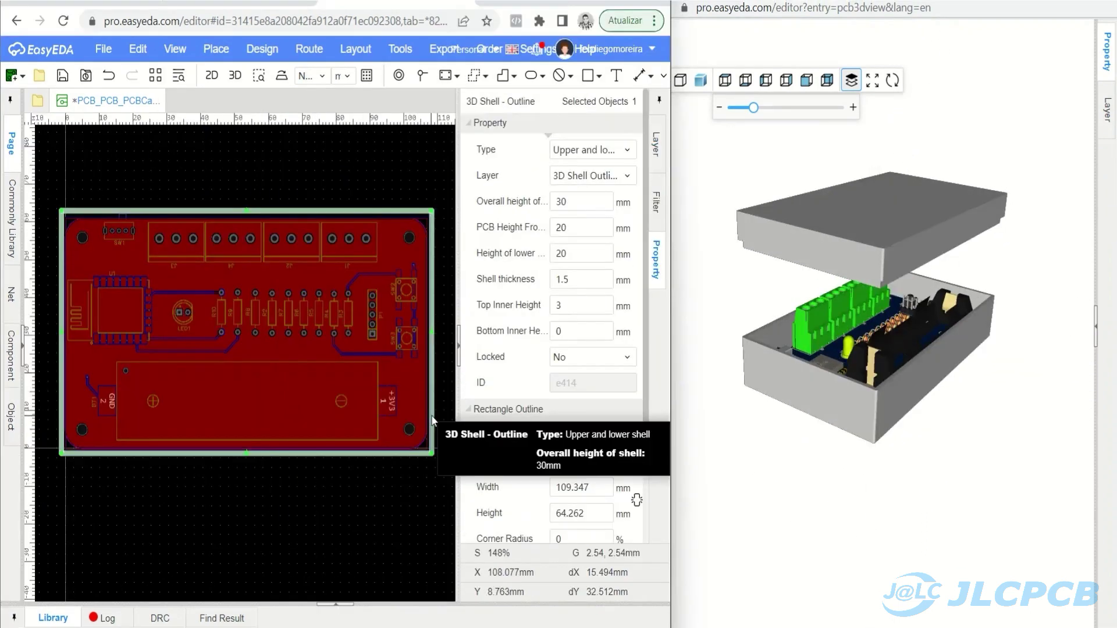
pyautogui.scroll(-2, 593, 188)
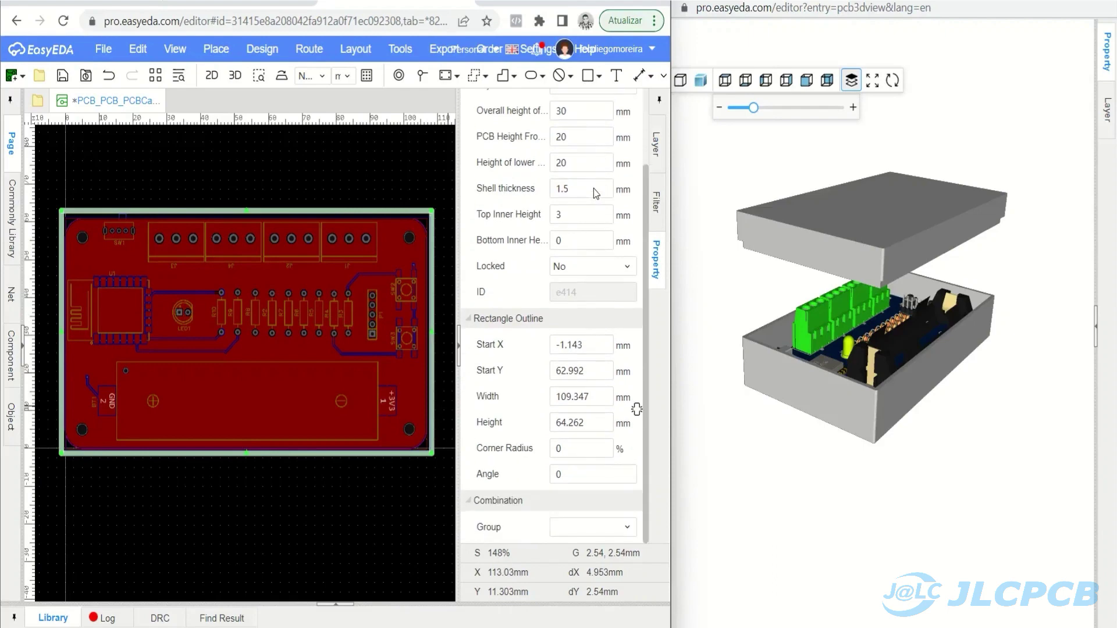
pyautogui.scroll(2, 594, 188)
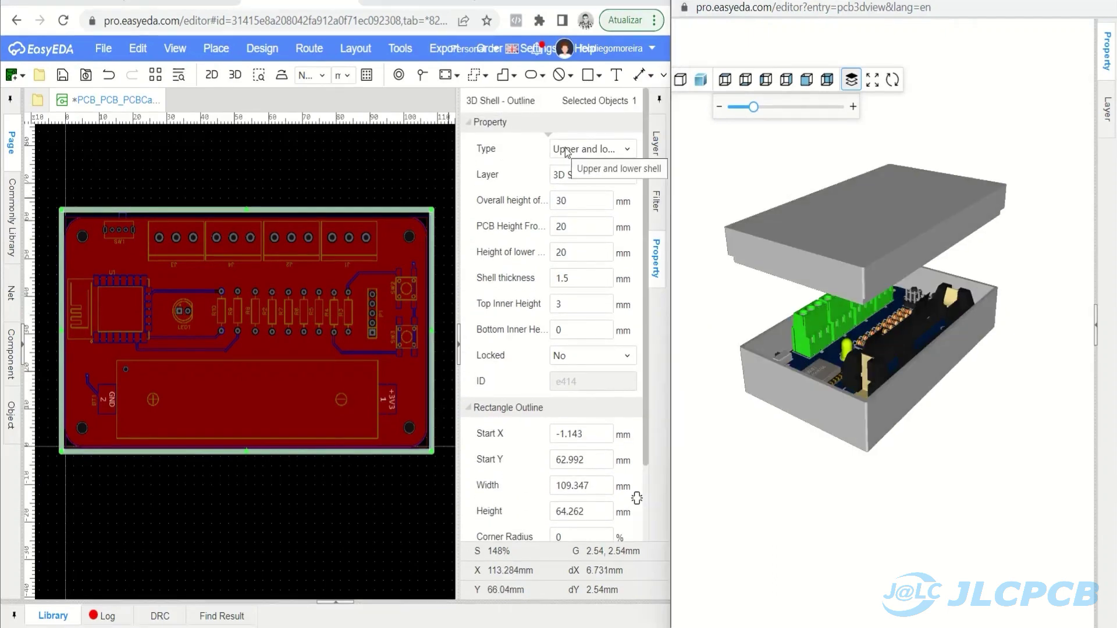
pyautogui.click(567, 150)
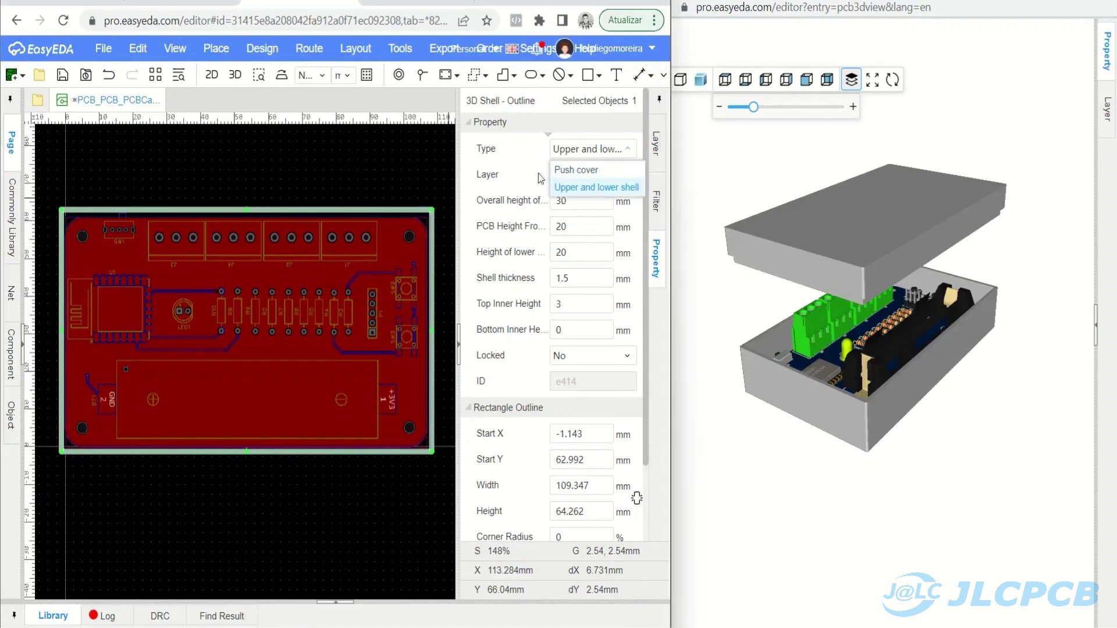
pyautogui.click(521, 148)
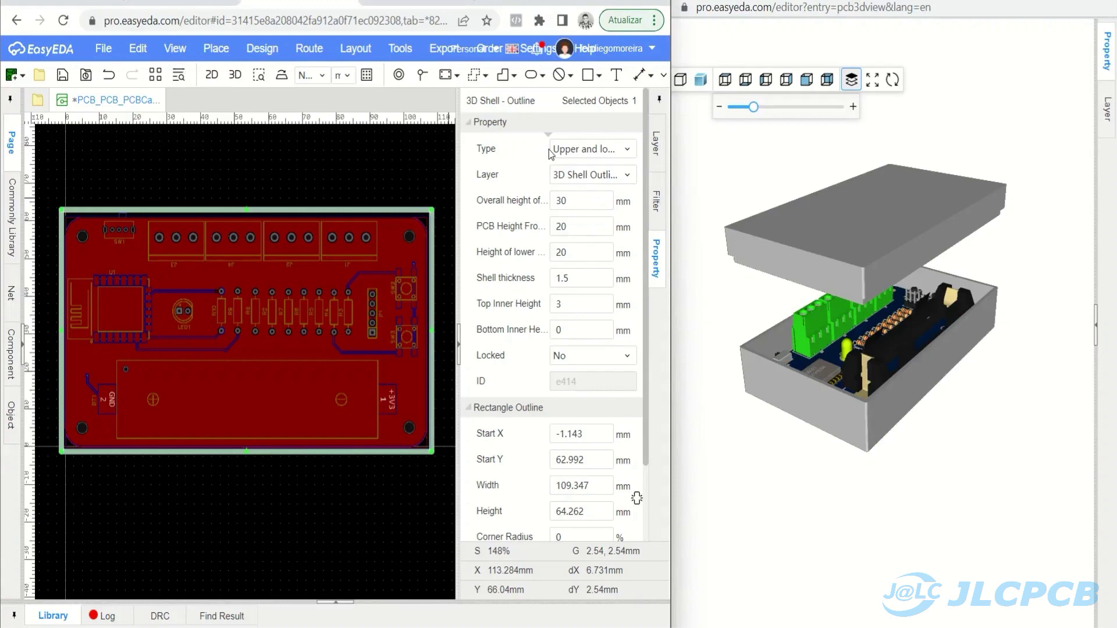
pyautogui.click(587, 150)
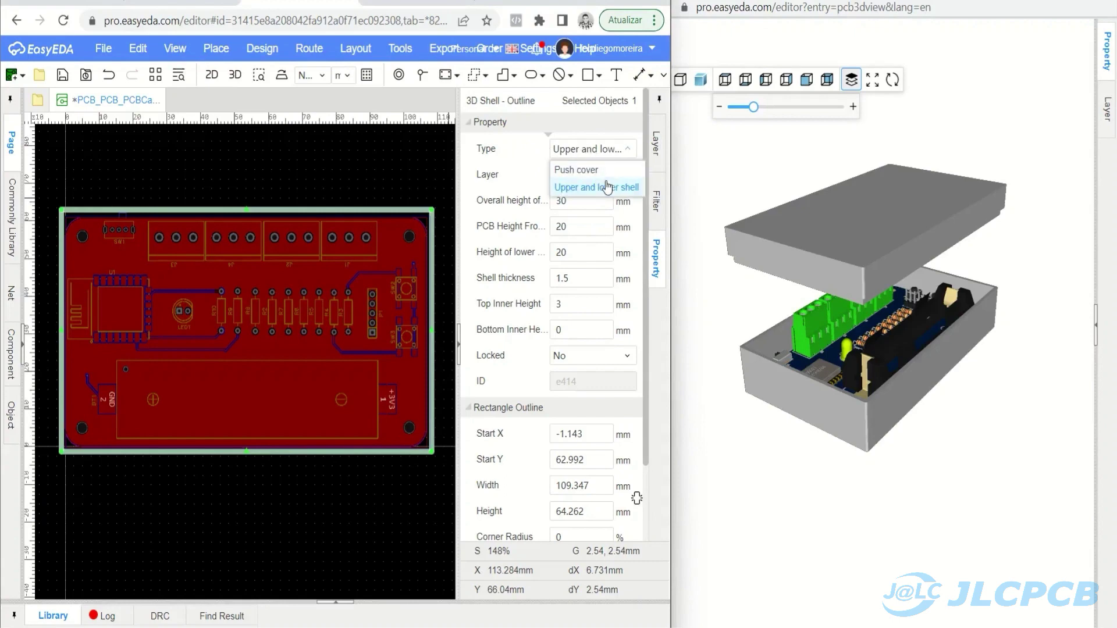
pyautogui.click(522, 155)
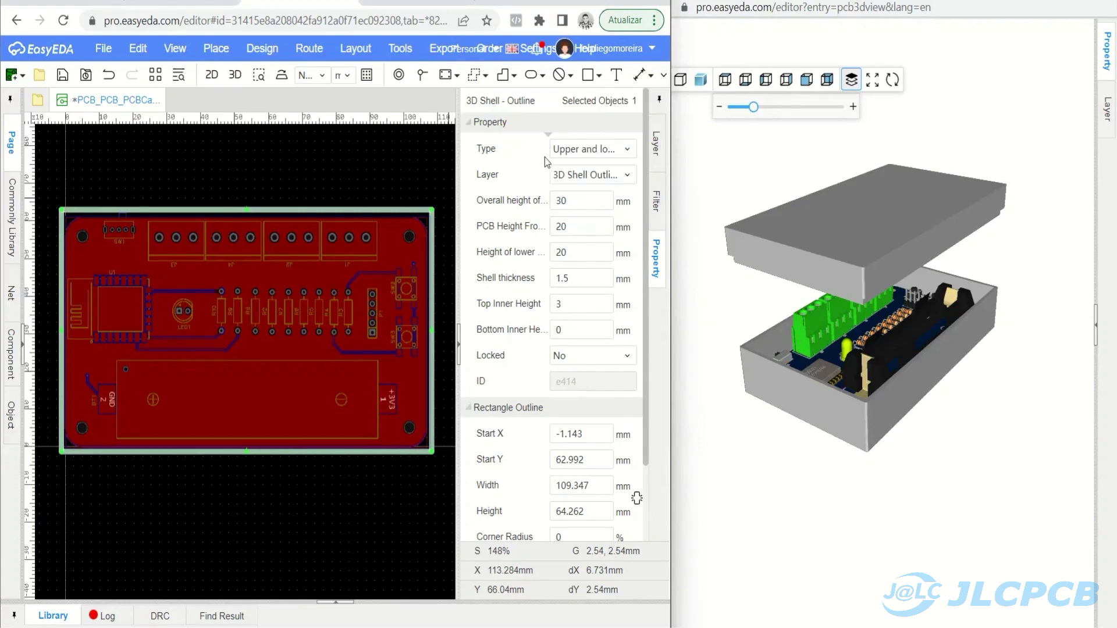
# Step: Set the shell outline's overall height to 50 mm and its PCB height to 30 mm
pyautogui.click(588, 175)
pyautogui.click(588, 175)
pyautogui.doubleClick(569, 200)
pyautogui.doubleClick(589, 227)
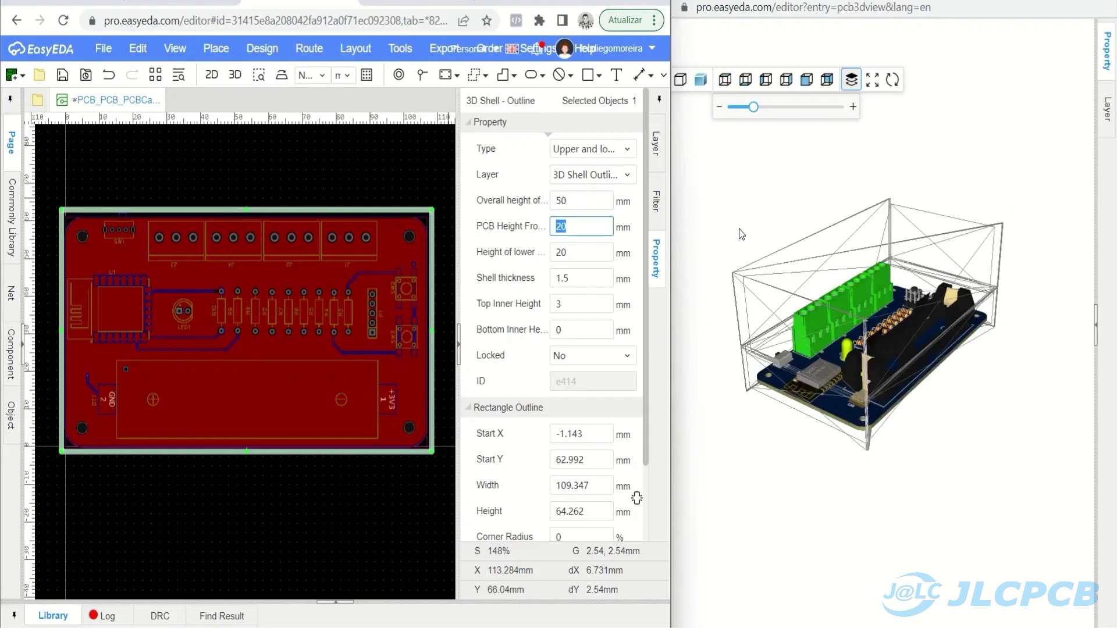
pyautogui.write('30')
pyautogui.press('Return')
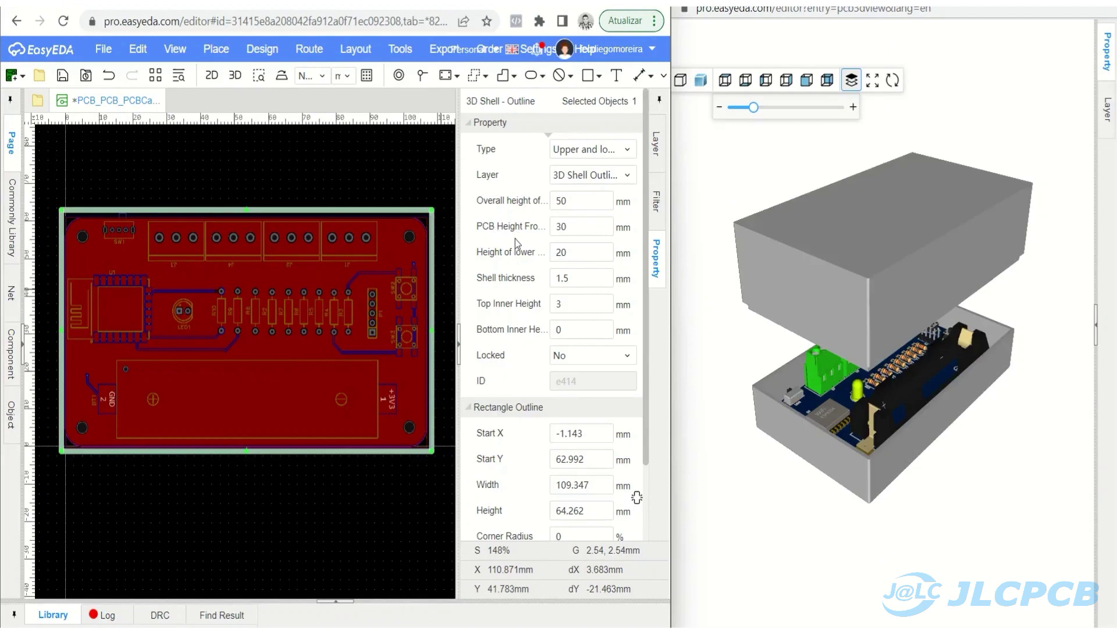
# Step: Set the height of the lower shell to 40 mm in the outline's properties
pyautogui.doubleClick(566, 227)
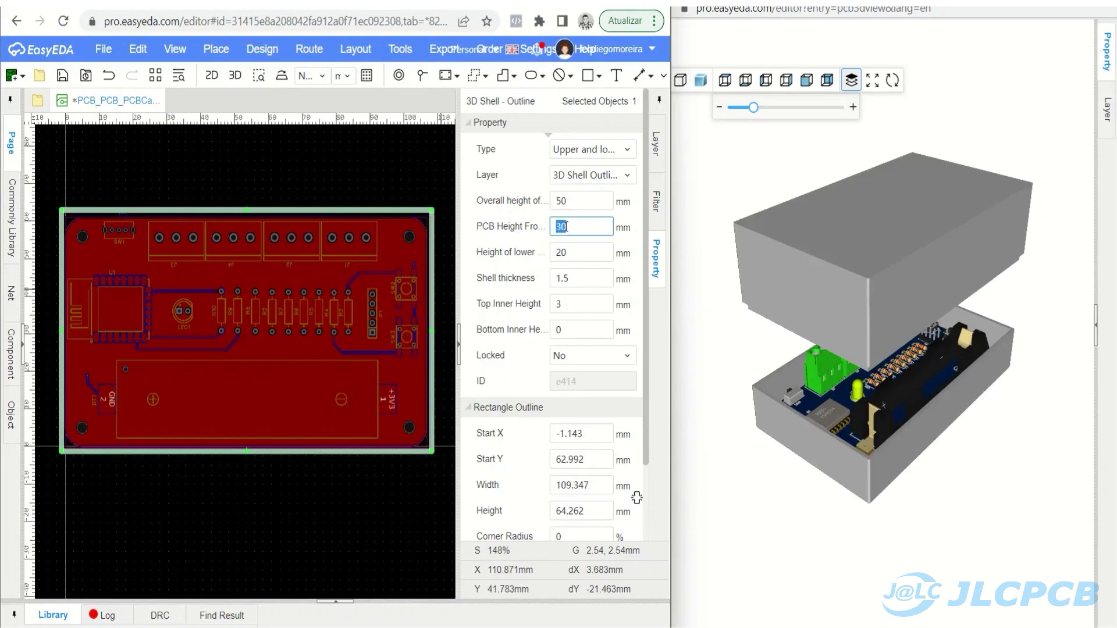
pyautogui.click(516, 237)
pyautogui.moveTo(748, 312); pyautogui.dragTo(757, 310)
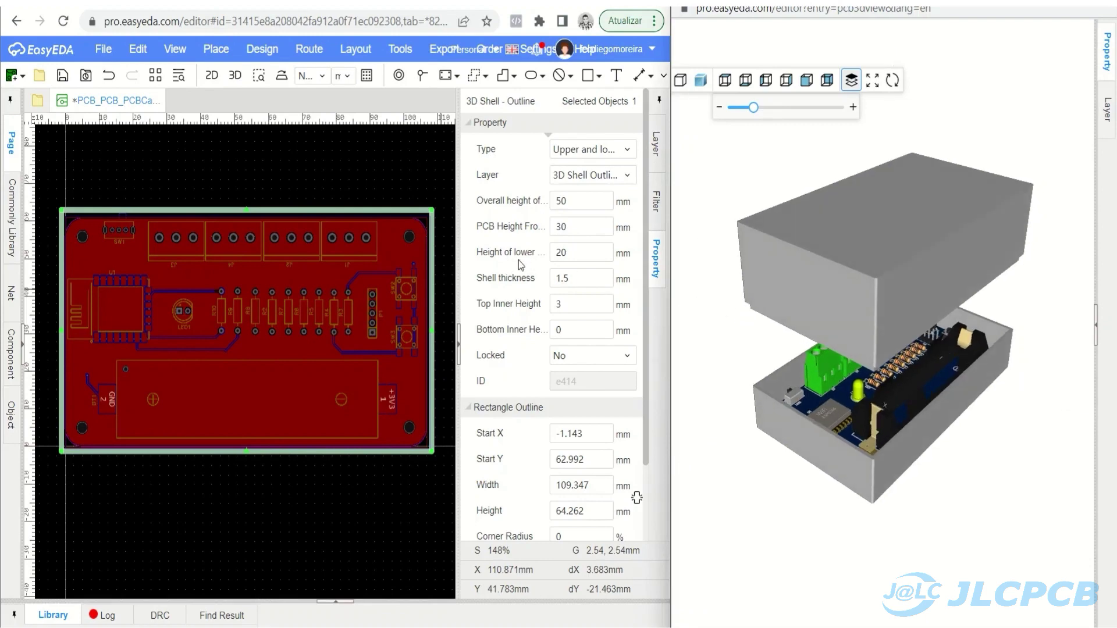
pyautogui.doubleClick(581, 260)
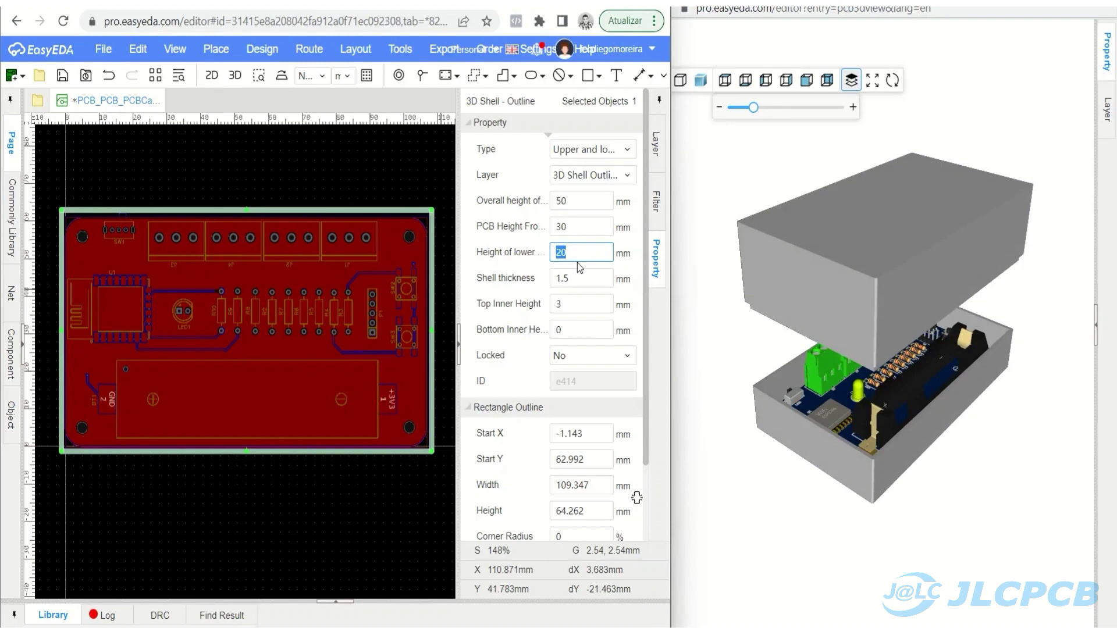
pyautogui.write('40')
pyautogui.press('Tab')
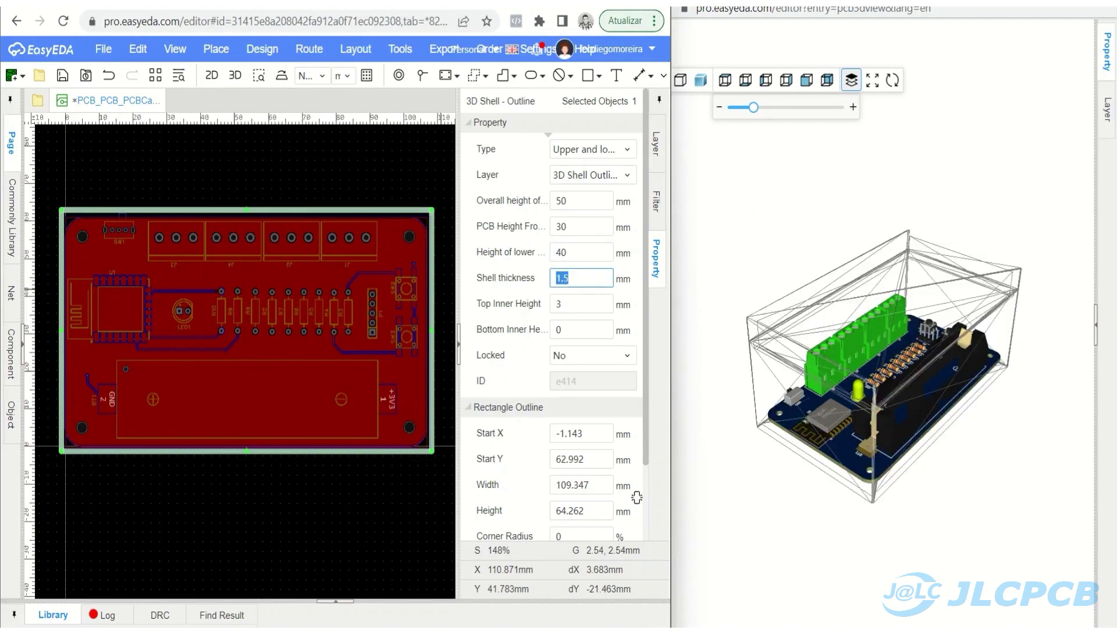
pyautogui.click(530, 273)
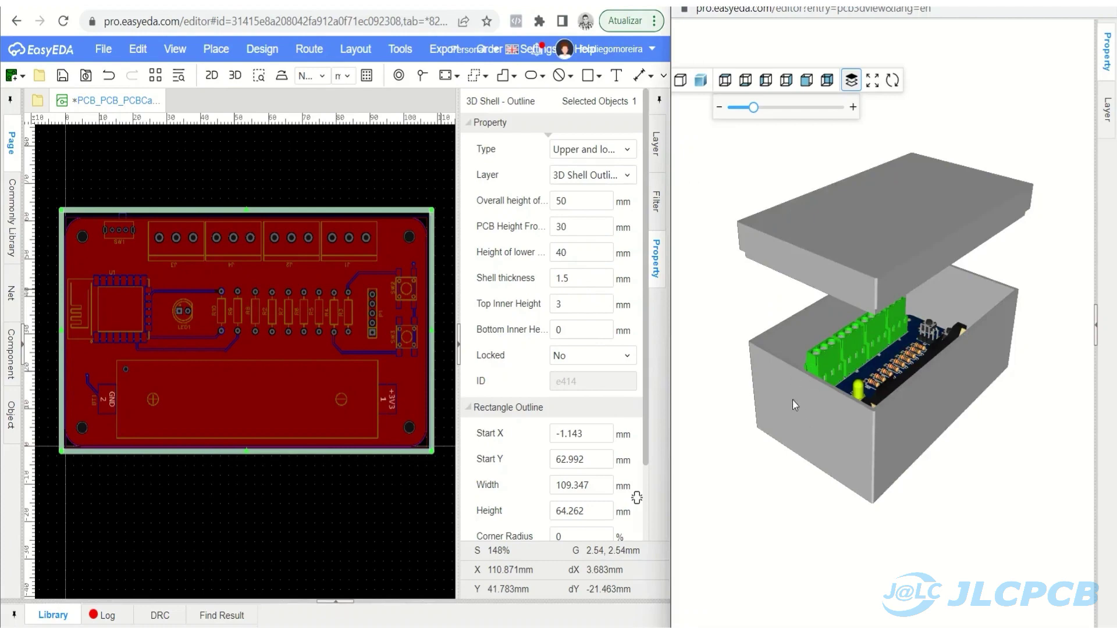
# Step: Set the shell thickness of the rectangular outline to 3 mm
pyautogui.doubleClick(585, 269)
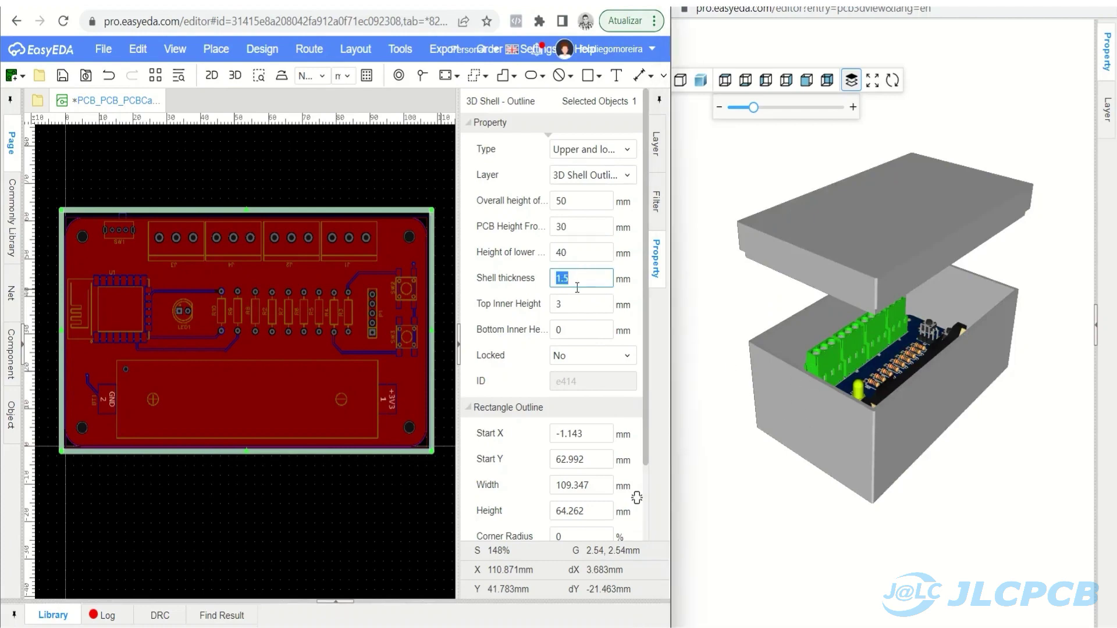
pyautogui.press('Tab')
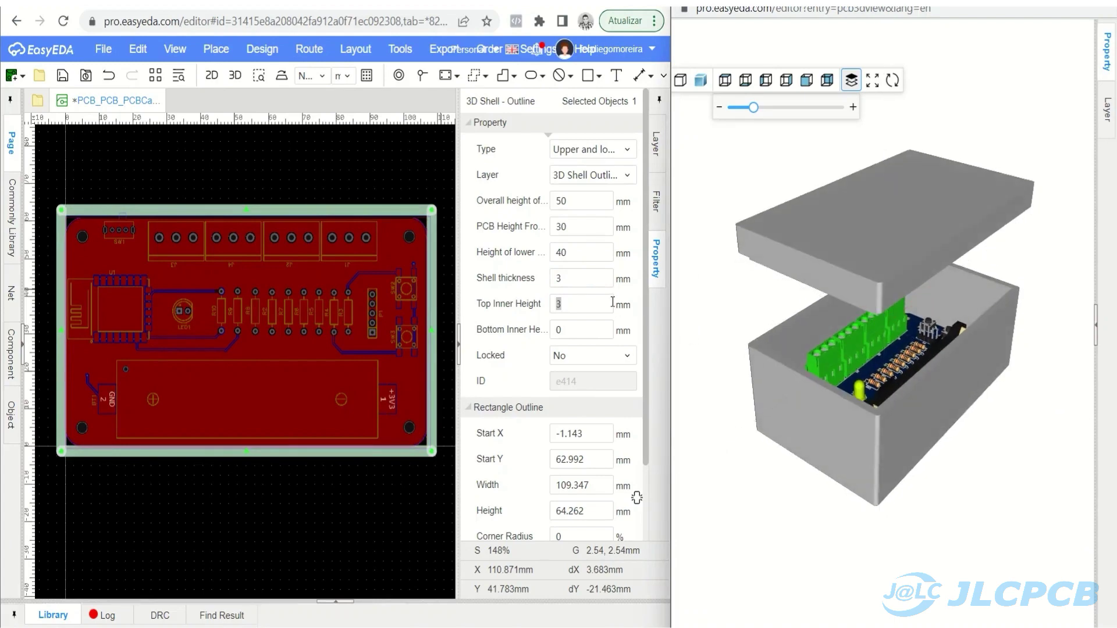
pyautogui.doubleClick(587, 277)
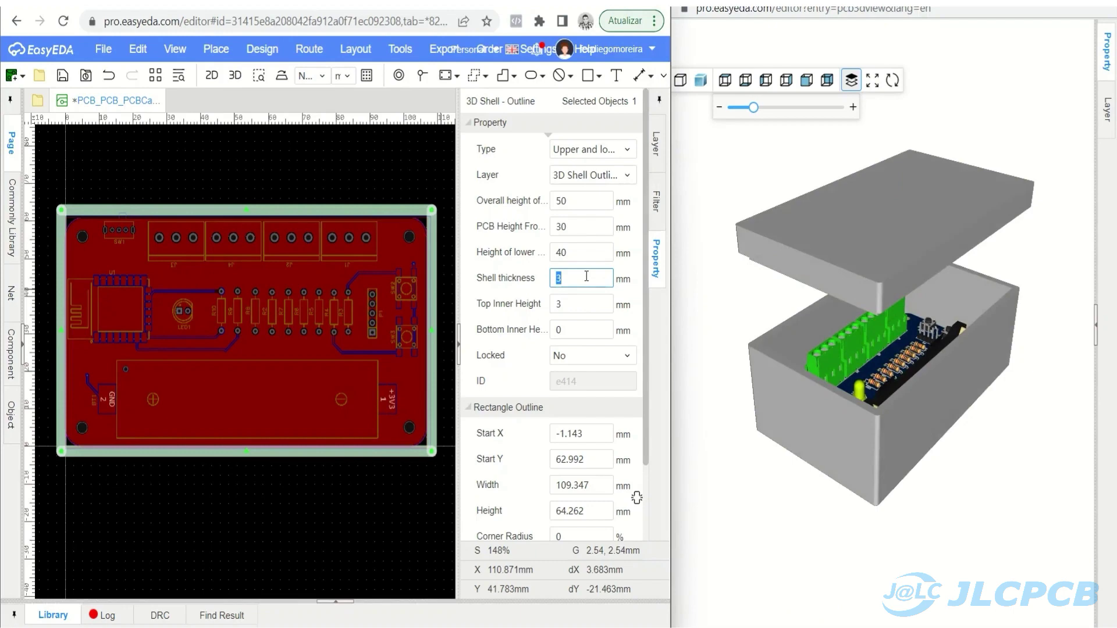
pyautogui.click(741, 299)
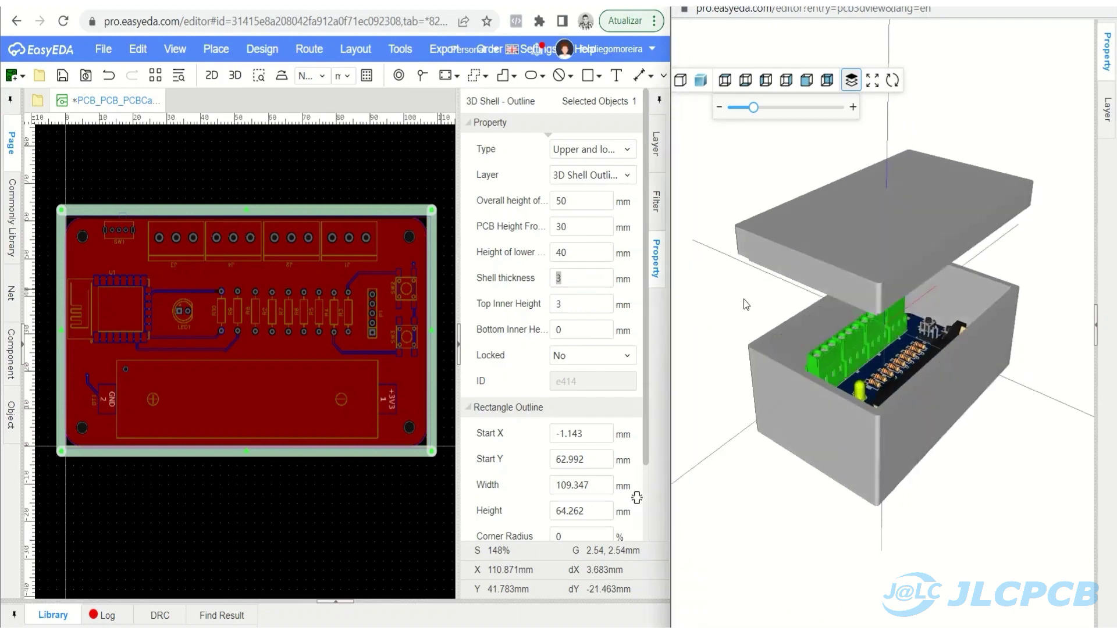
# Step: Spread the upper and lower shells further apart in the 3D preview and examine its layer exposure and PCB height settings
pyautogui.moveTo(753, 107); pyautogui.dragTo(771, 108)
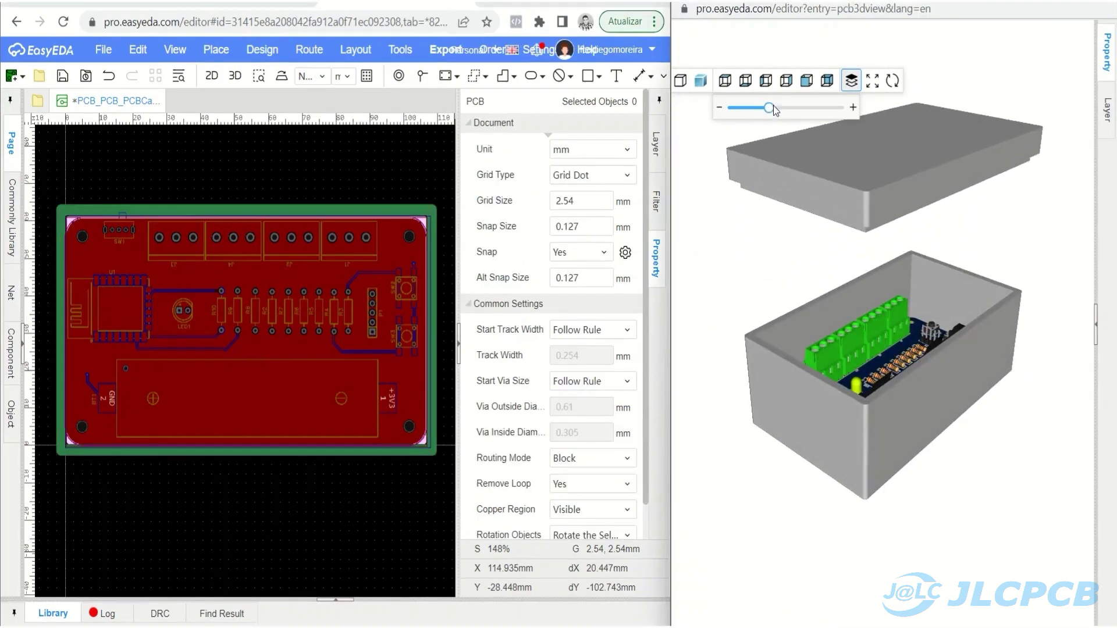
pyautogui.click(1111, 93)
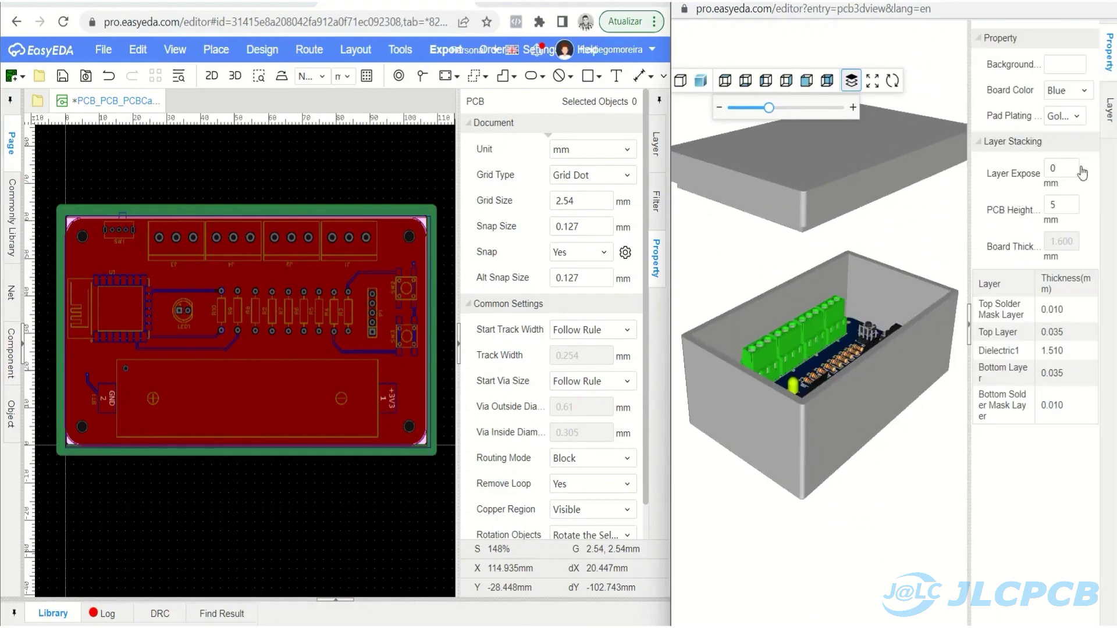
pyautogui.doubleClick(1059, 203)
# Step: Place 3D shell screw pillars centred on the board's upper-left and upper-right mounting holes
pyautogui.click(216, 49)
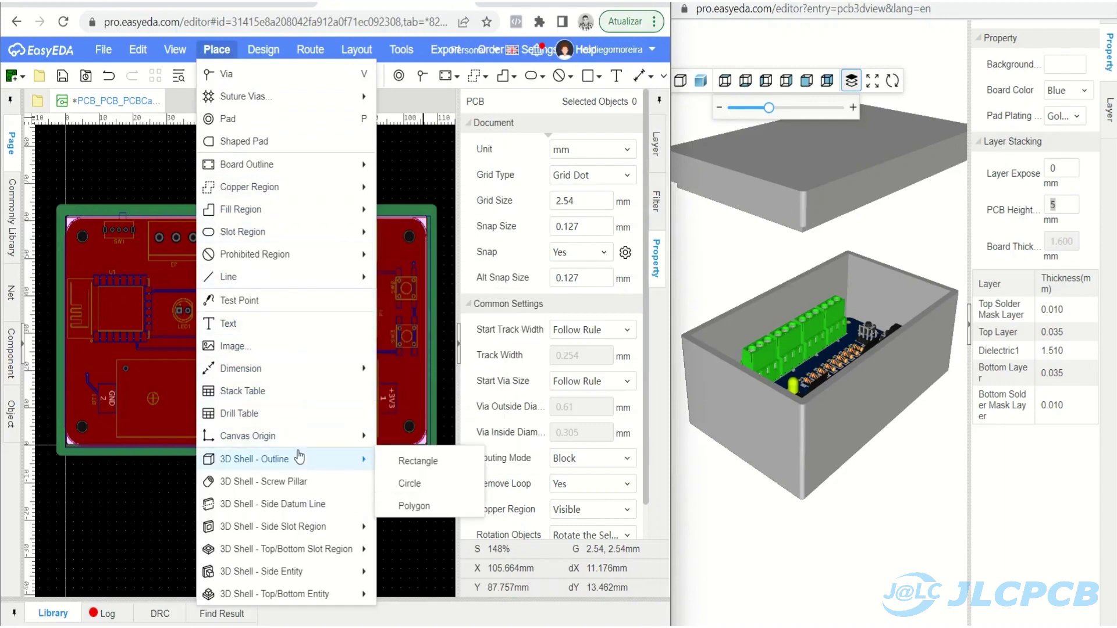
pyautogui.click(298, 482)
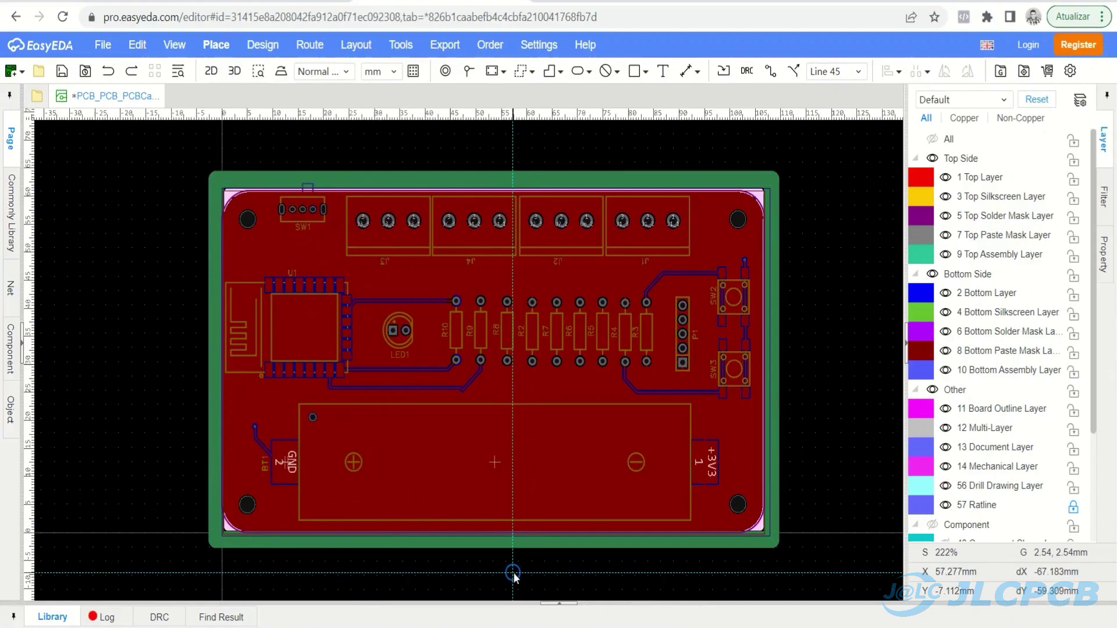
pyautogui.scroll(5, 218, 200)
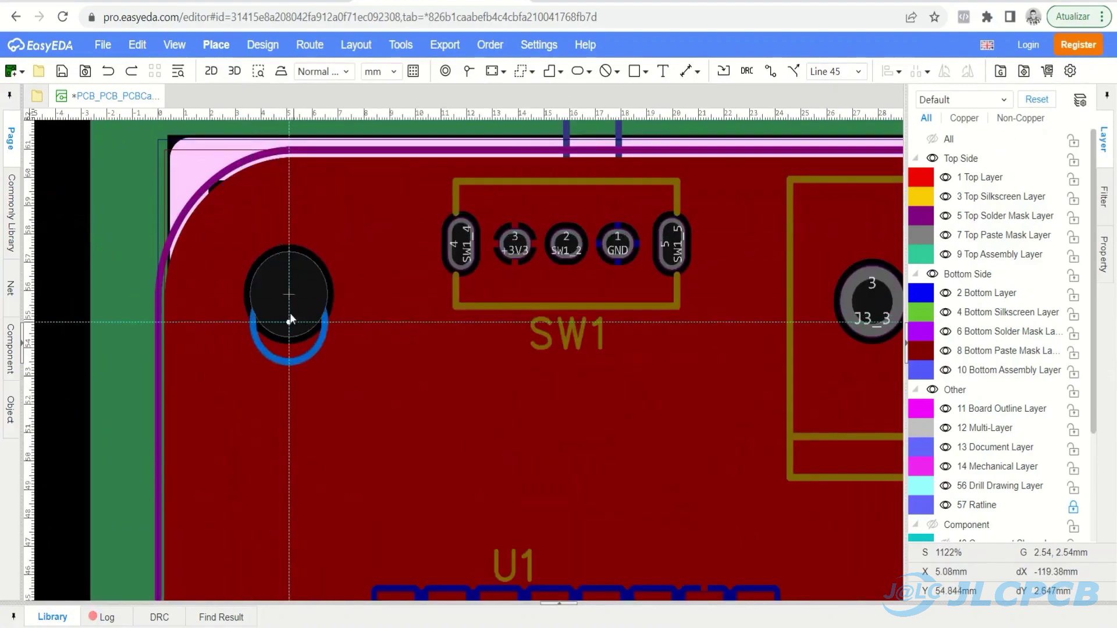
pyautogui.click(292, 291)
pyautogui.scroll(-10, 219, 305)
pyautogui.scroll(12, 437, 292)
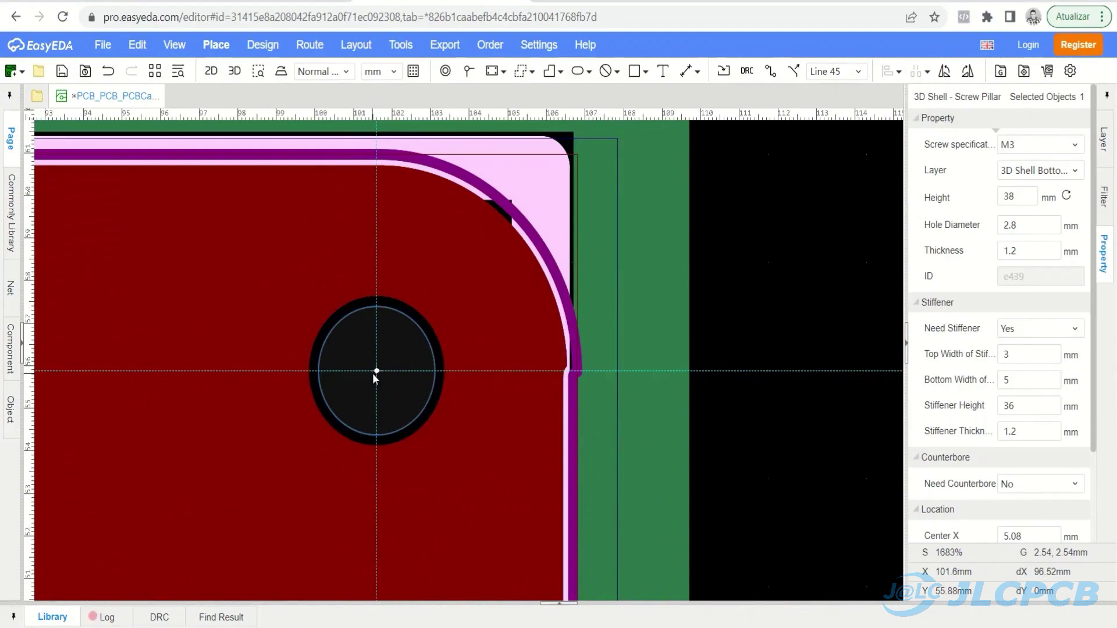
pyautogui.click(375, 372)
# Step: Place 3D shell screw pillars centred on the board's lower-right and lower-left mounting holes
pyautogui.scroll(-12, 439, 361)
pyautogui.scroll(5, 441, 494)
pyautogui.scroll(5, 440, 495)
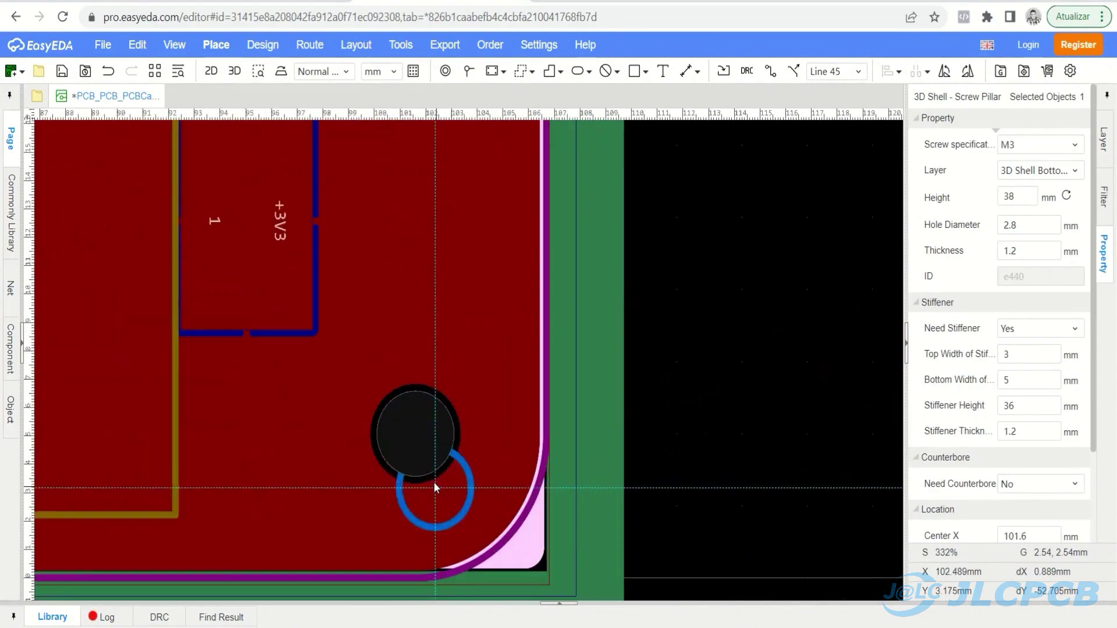
pyautogui.click(417, 434)
pyautogui.scroll(-4, 417, 434)
pyautogui.scroll(-5, 427, 447)
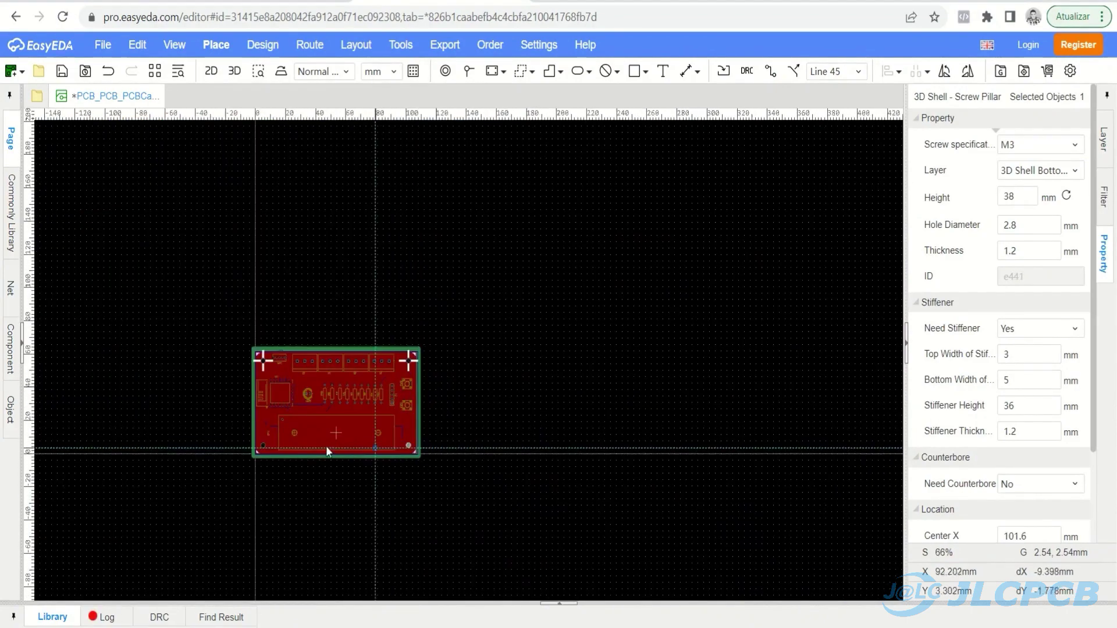
pyautogui.scroll(5, 259, 446)
pyautogui.scroll(5, 262, 448)
pyautogui.scroll(8, 260, 433)
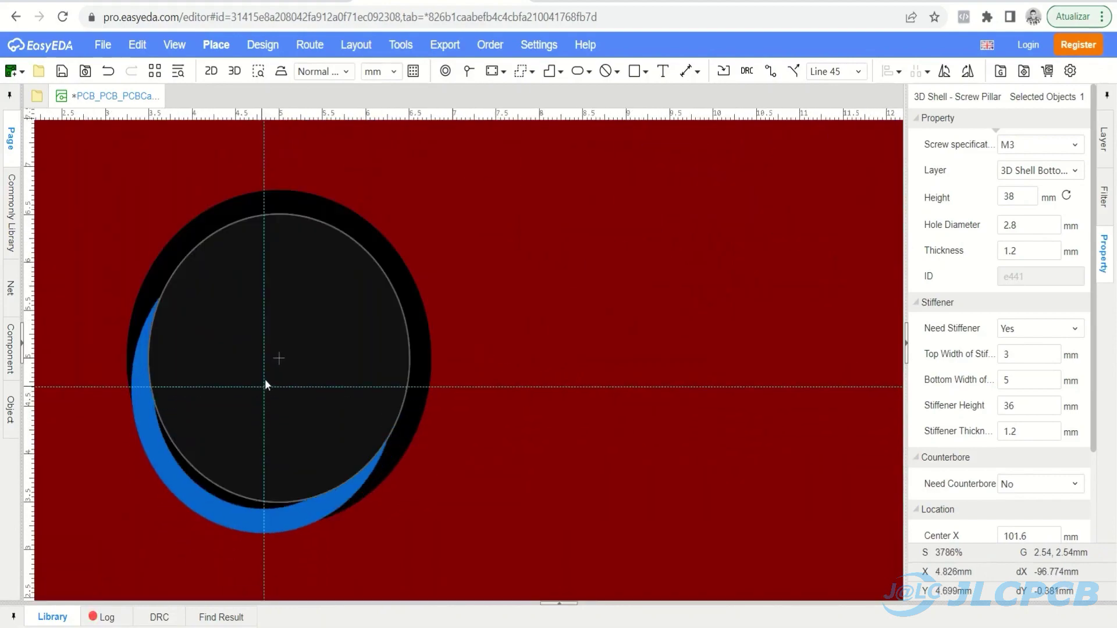
pyautogui.click(277, 360)
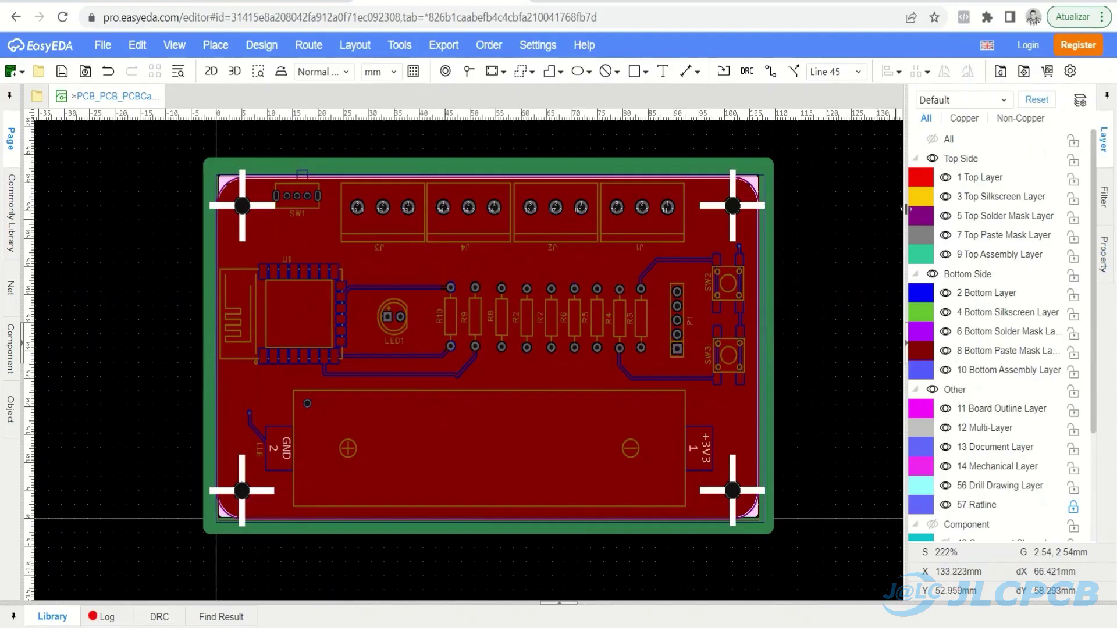
# Step: Hide the Top Layer, Bottom Layer and Multi-Layer so the screw pillars can be selected easily
pyautogui.click(945, 177)
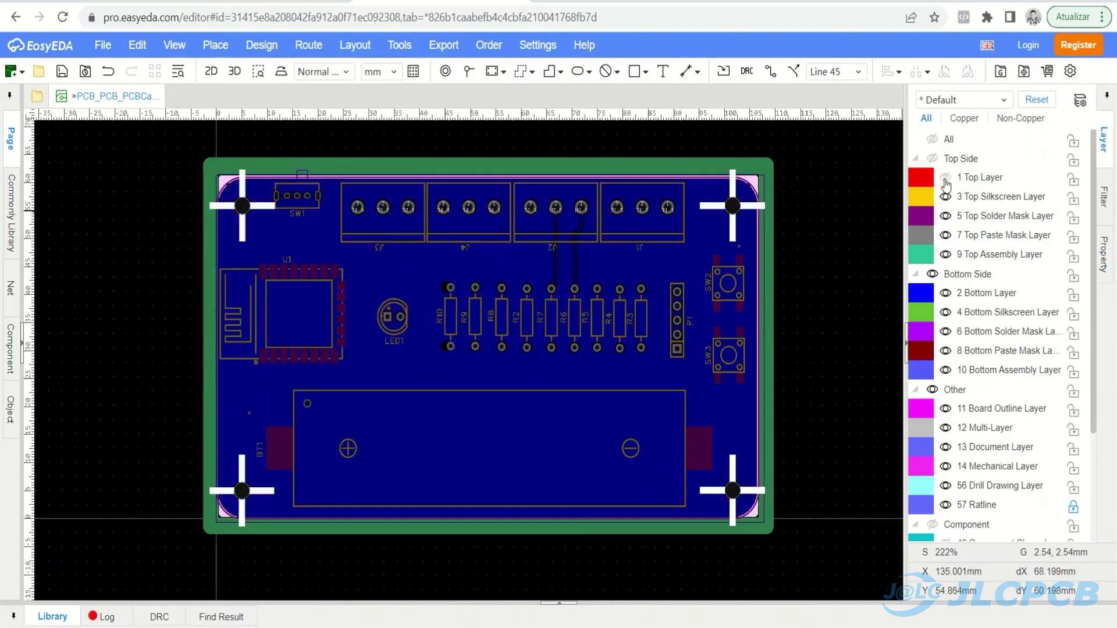
pyautogui.click(947, 294)
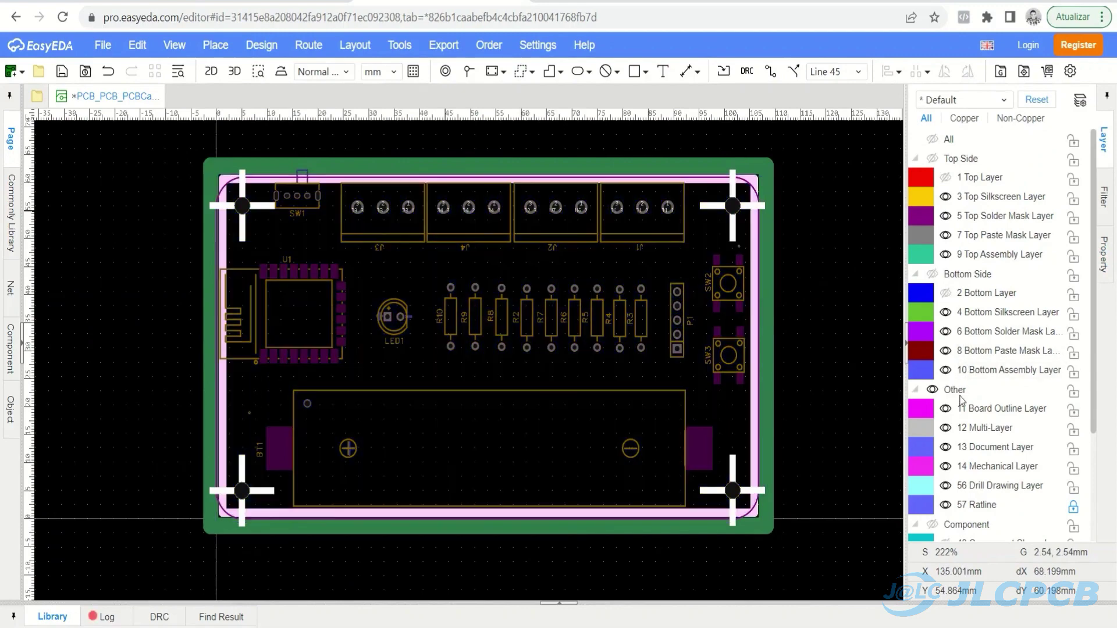
pyautogui.click(946, 429)
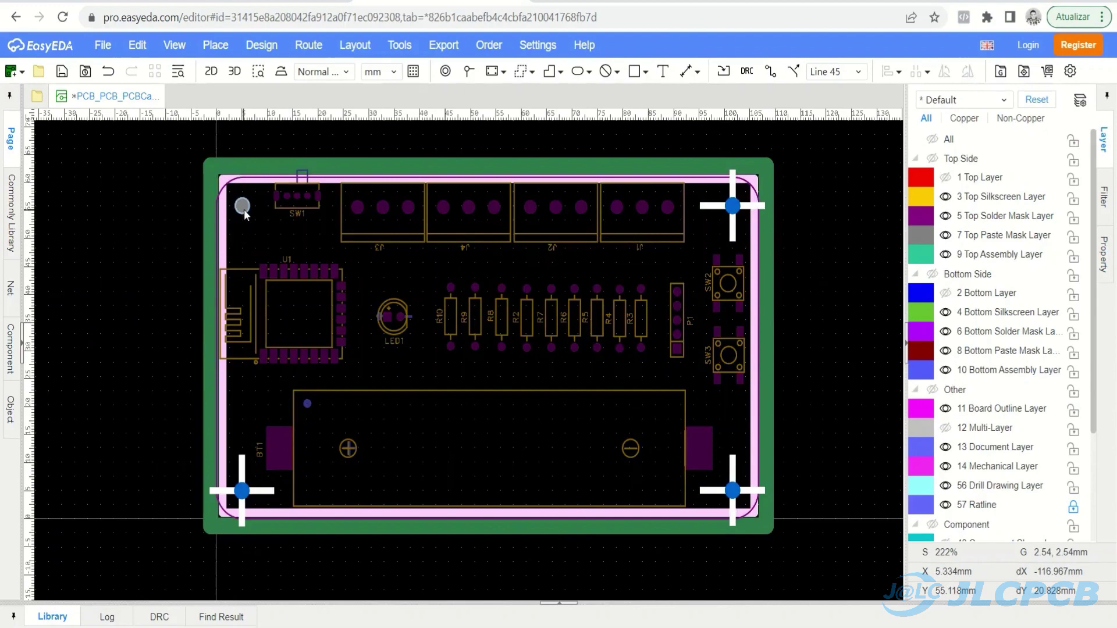
# Step: Select the screw pillar at the board's upper-left corner, try screw specifications M4 and M5, and return it to M3
pyautogui.click(243, 210)
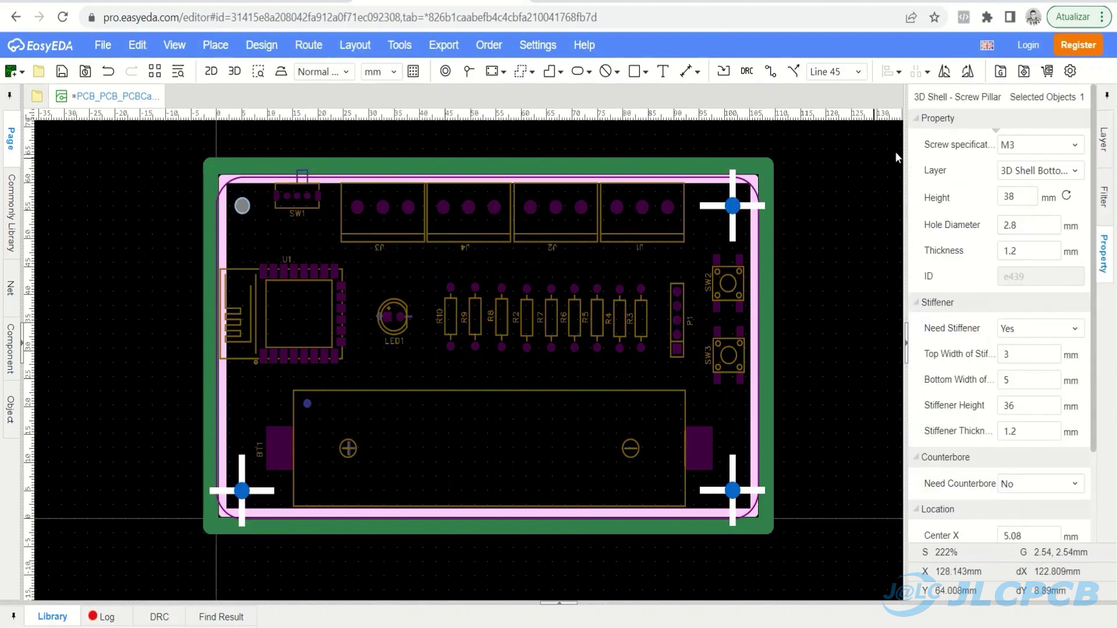
pyautogui.click(1023, 147)
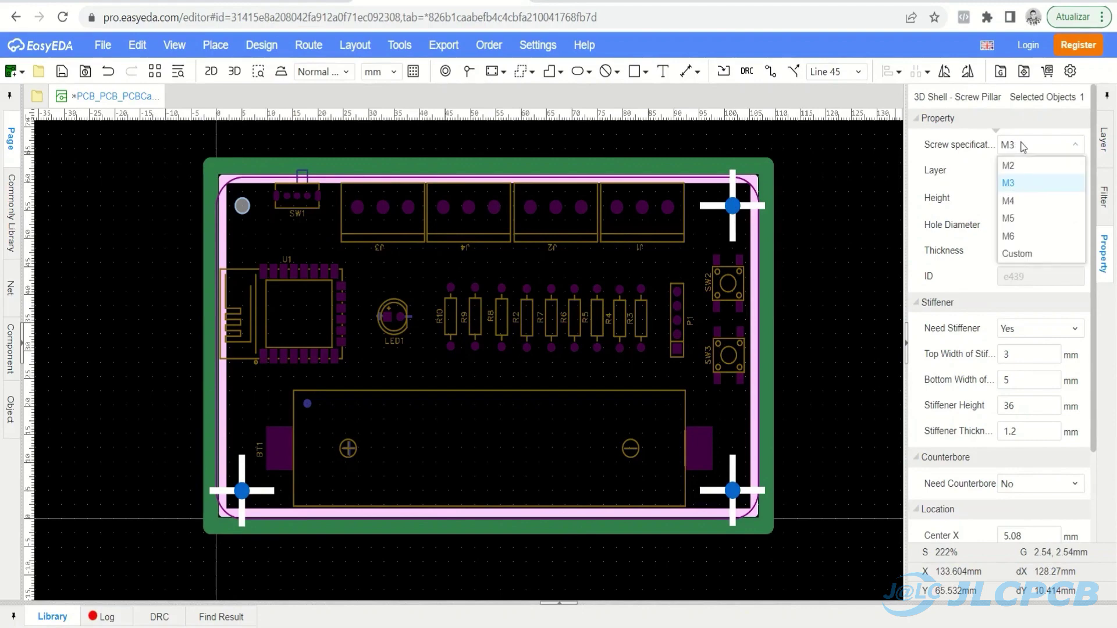
pyautogui.click(1031, 204)
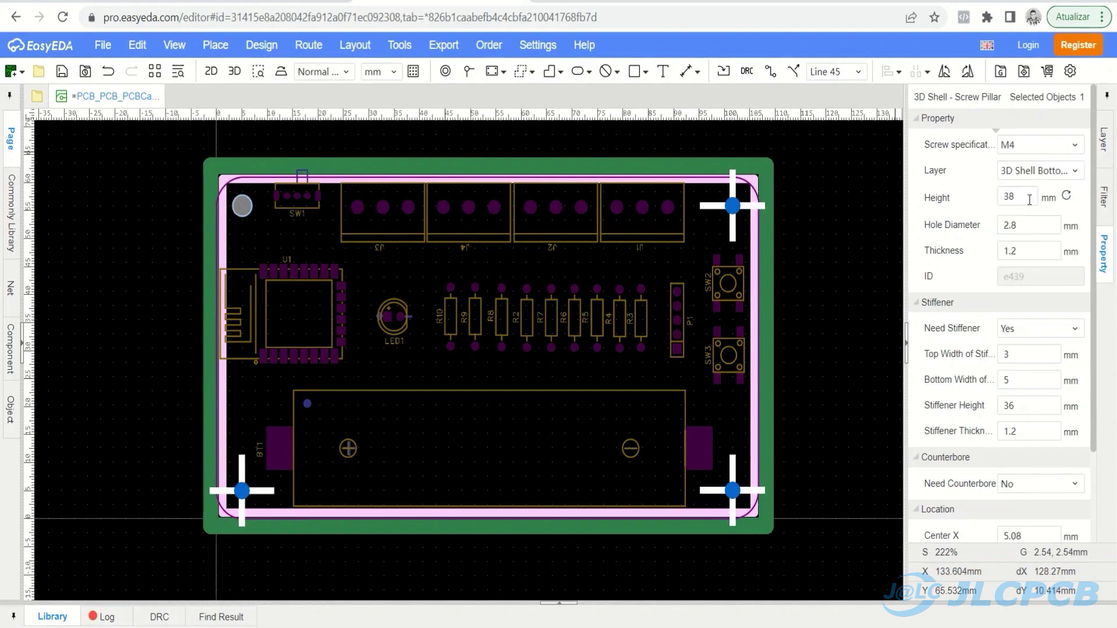
pyautogui.click(1035, 150)
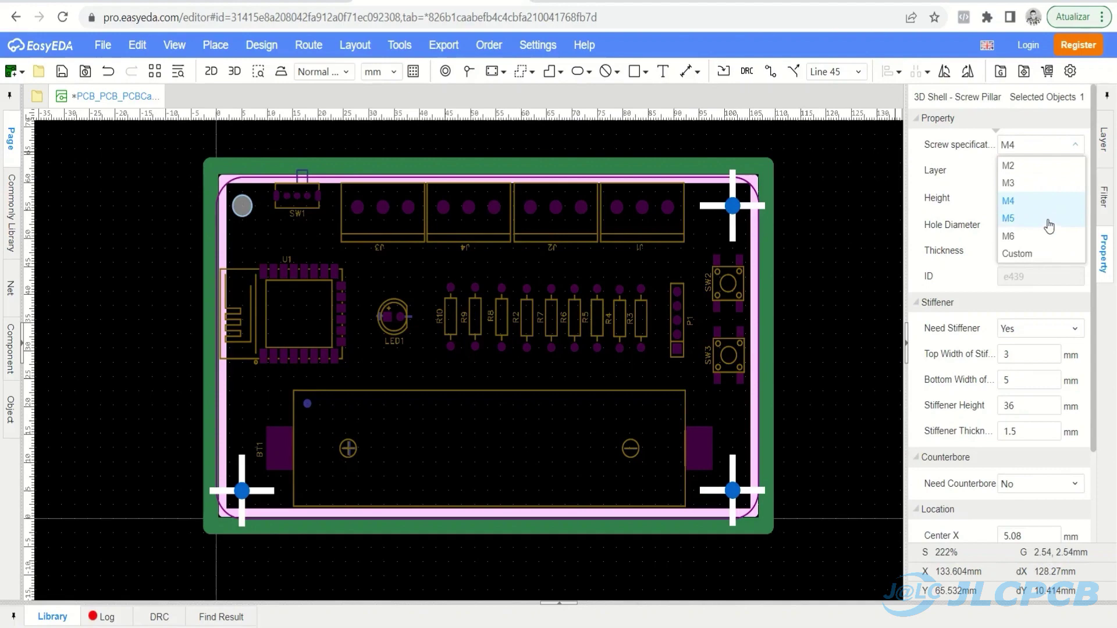
pyautogui.click(1048, 220)
pyautogui.click(1032, 148)
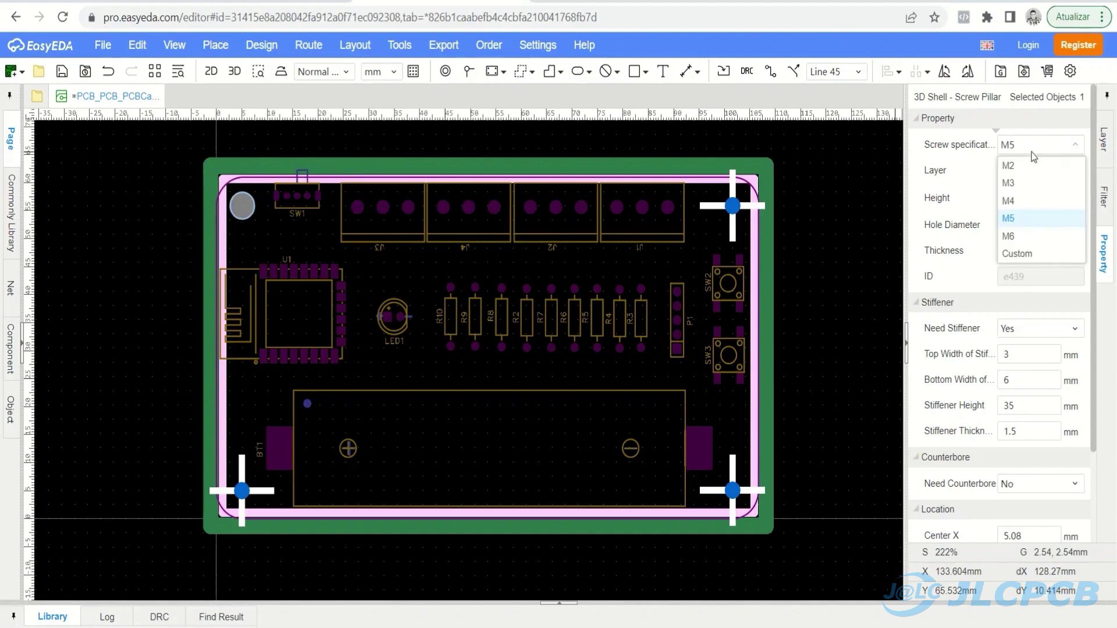
pyautogui.click(1033, 183)
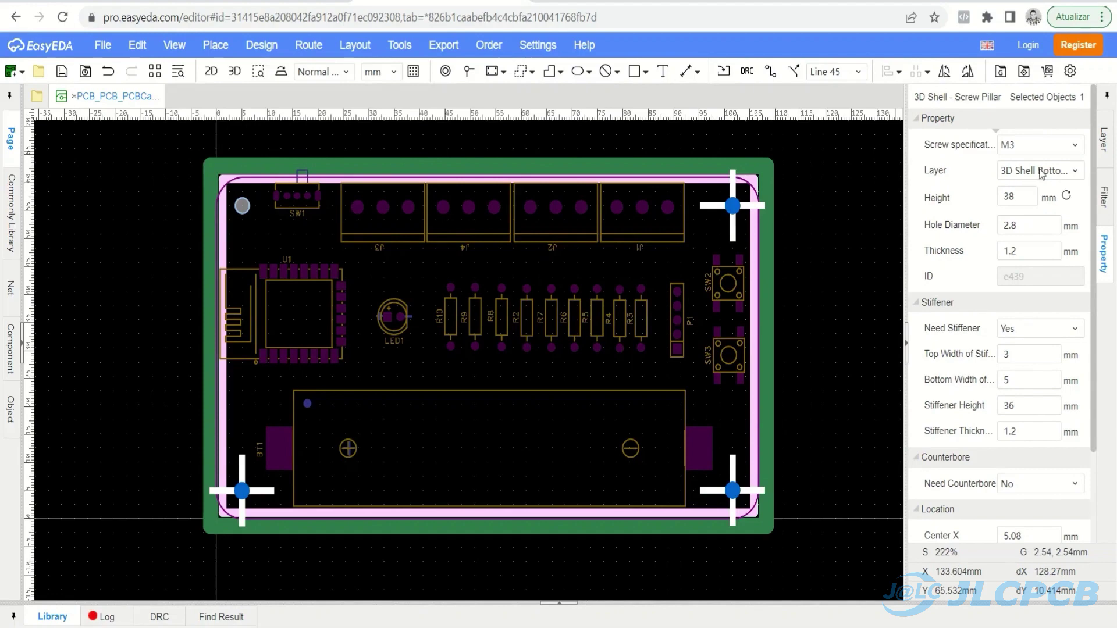
# Step: Try the upper-left screw pillar on the 3D Shell Top Layer and return it to the 3D Shell Bottom Layer
pyautogui.click(1042, 175)
pyautogui.click(1046, 192)
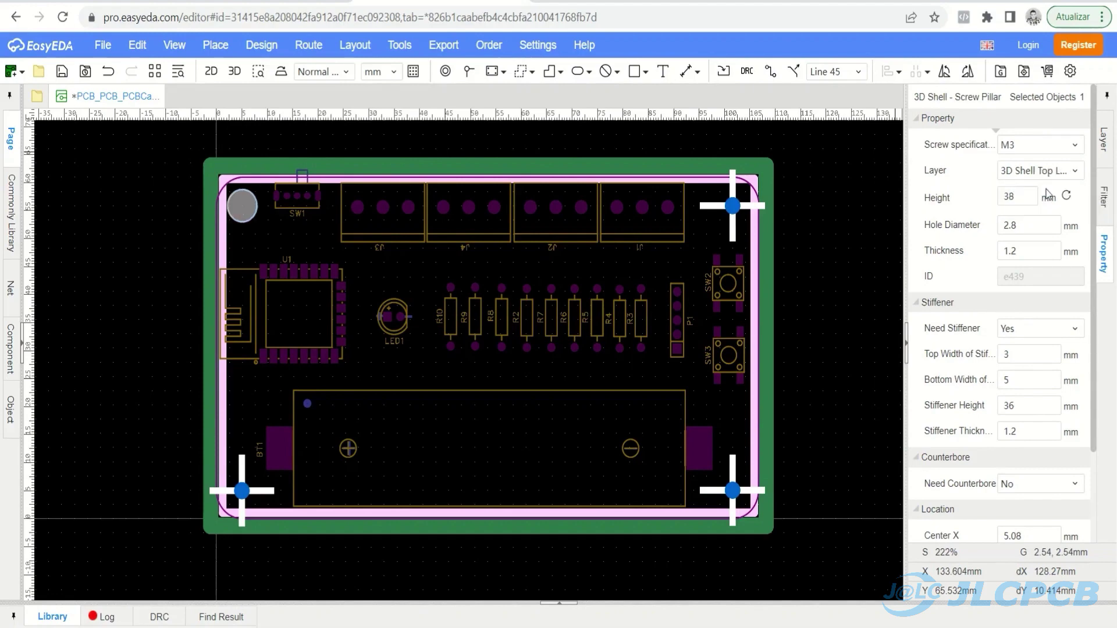
pyautogui.click(1042, 170)
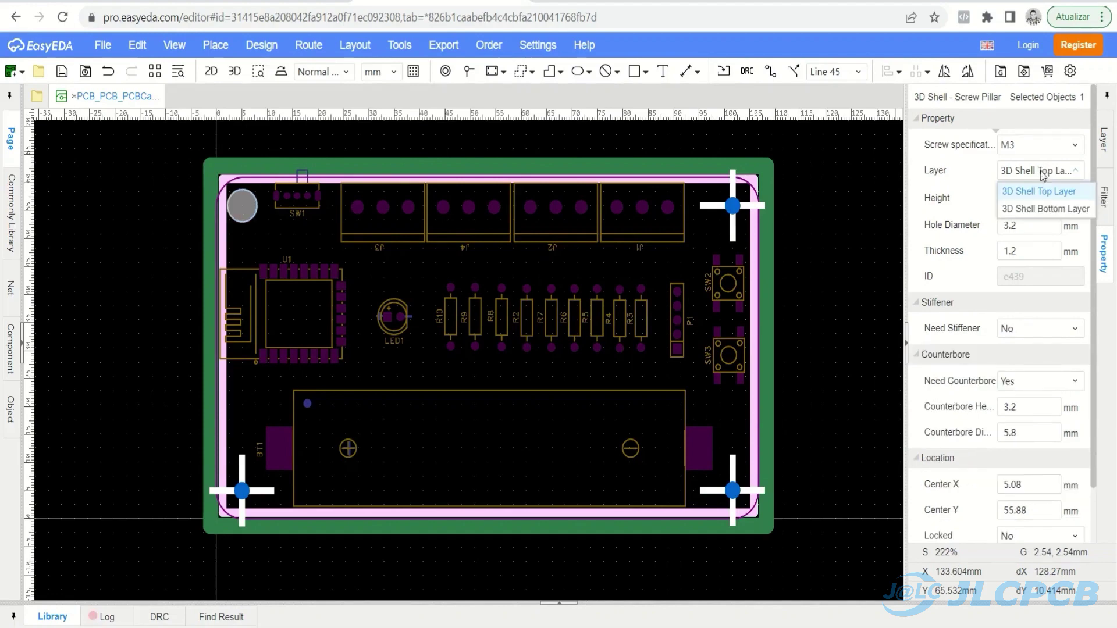
pyautogui.click(1045, 208)
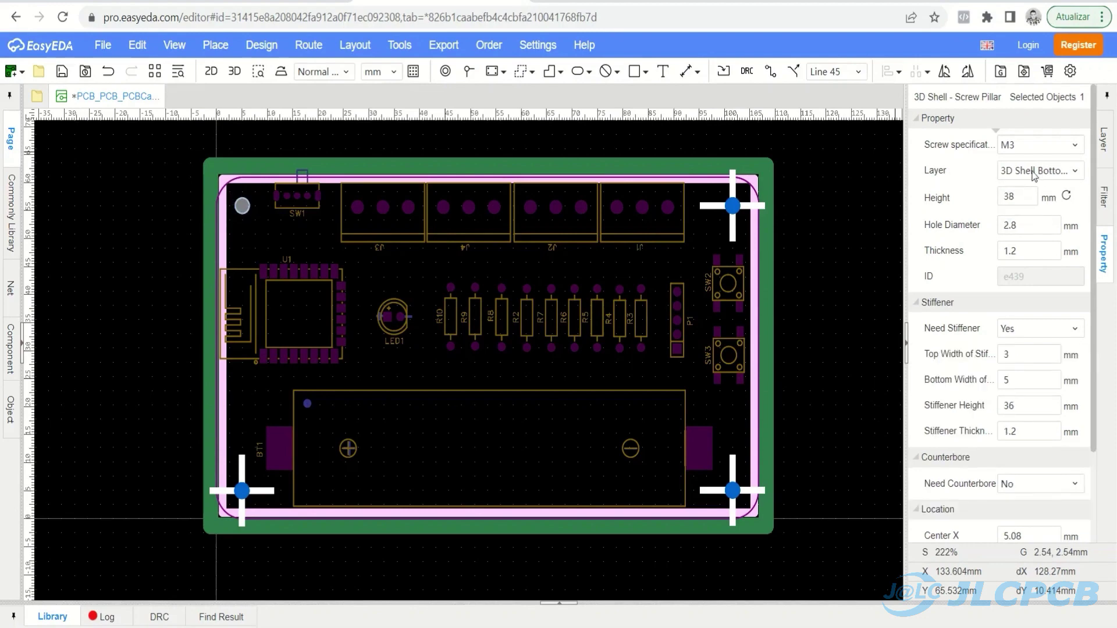
pyautogui.click(1051, 178)
pyautogui.click(1051, 210)
# Step: Set the upper-left screw pillar's height to 10 mm and open its hole diameter and thickness values
pyautogui.doubleClick(1028, 196)
pyautogui.doubleClick(1030, 220)
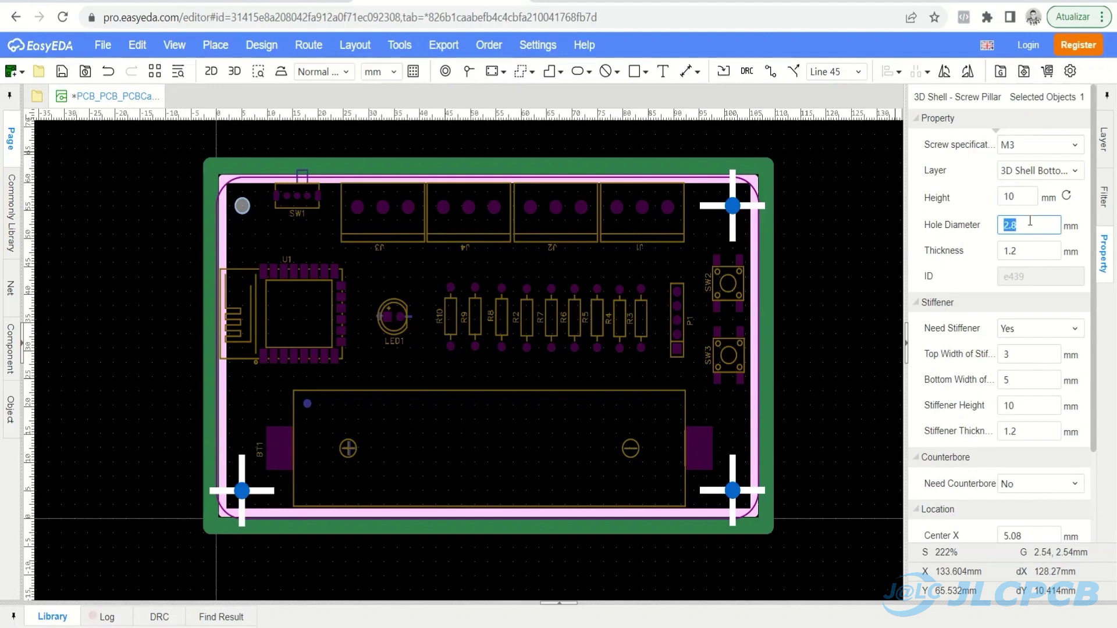
pyautogui.doubleClick(1033, 252)
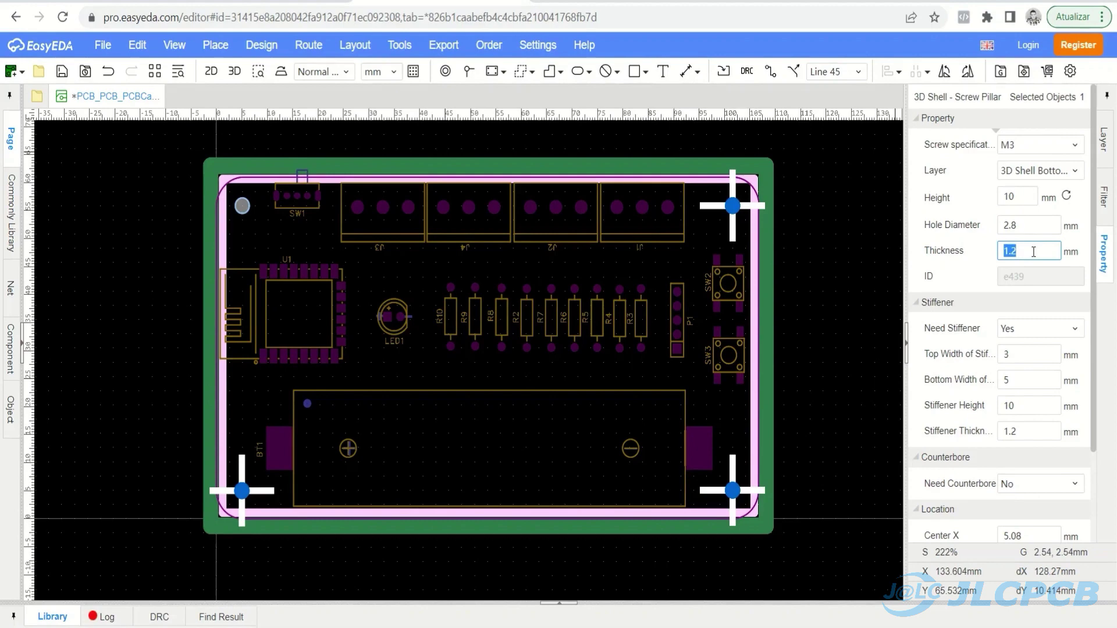
# Step: Set the upper-left screw pillar to need no stiffener, after trying Yes again, and look at its counterbore options
pyautogui.doubleClick(1026, 231)
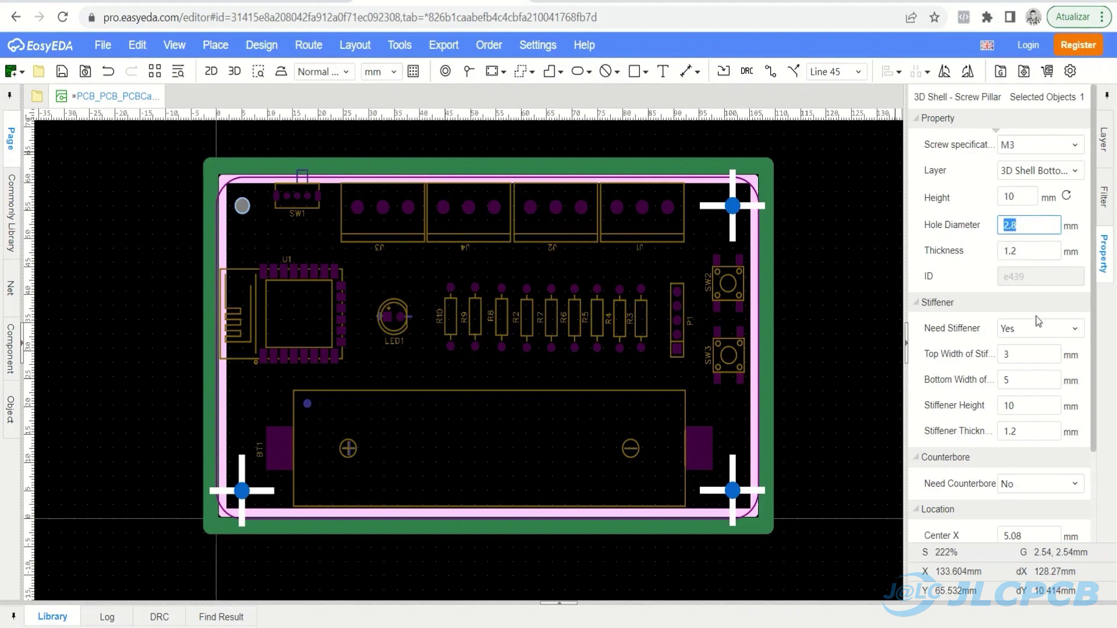
pyautogui.click(1039, 327)
pyautogui.click(1039, 367)
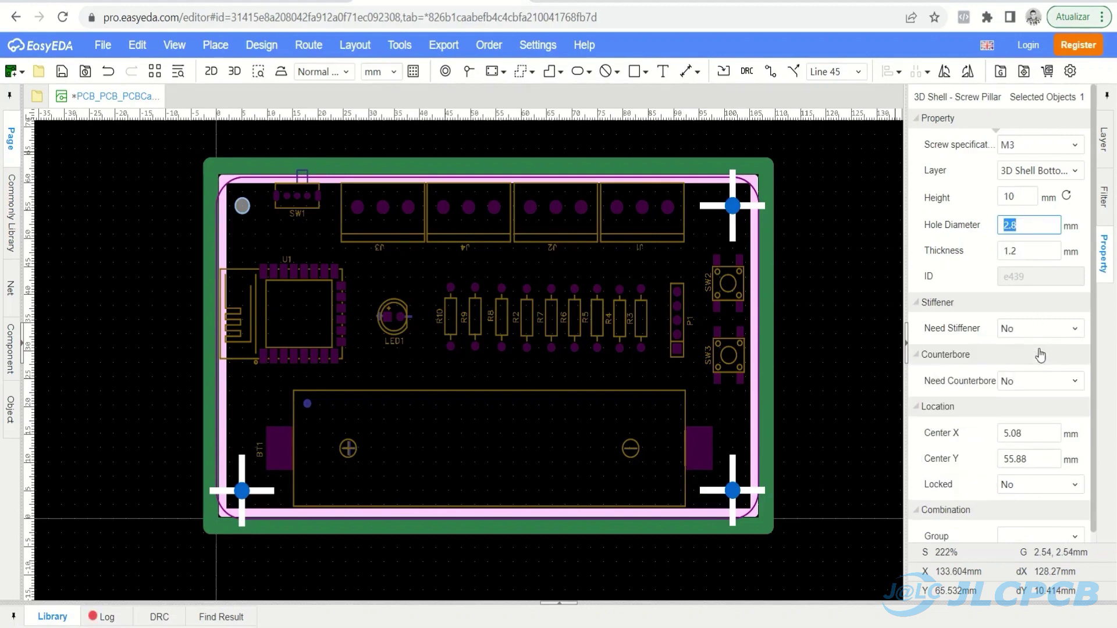
pyautogui.click(1038, 329)
pyautogui.click(1038, 349)
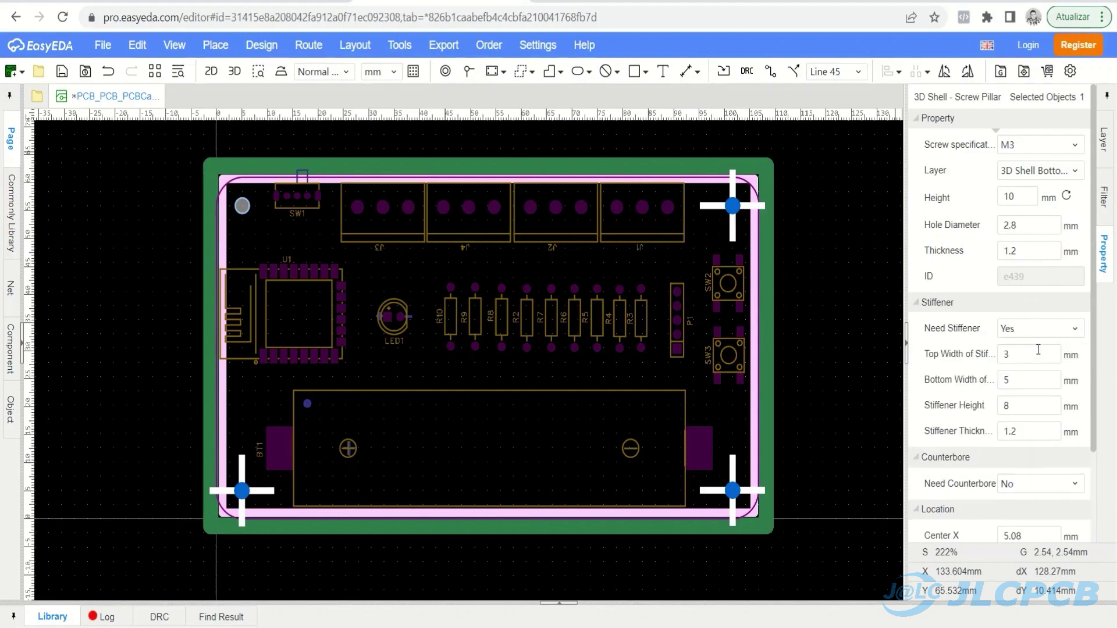
pyautogui.click(1049, 330)
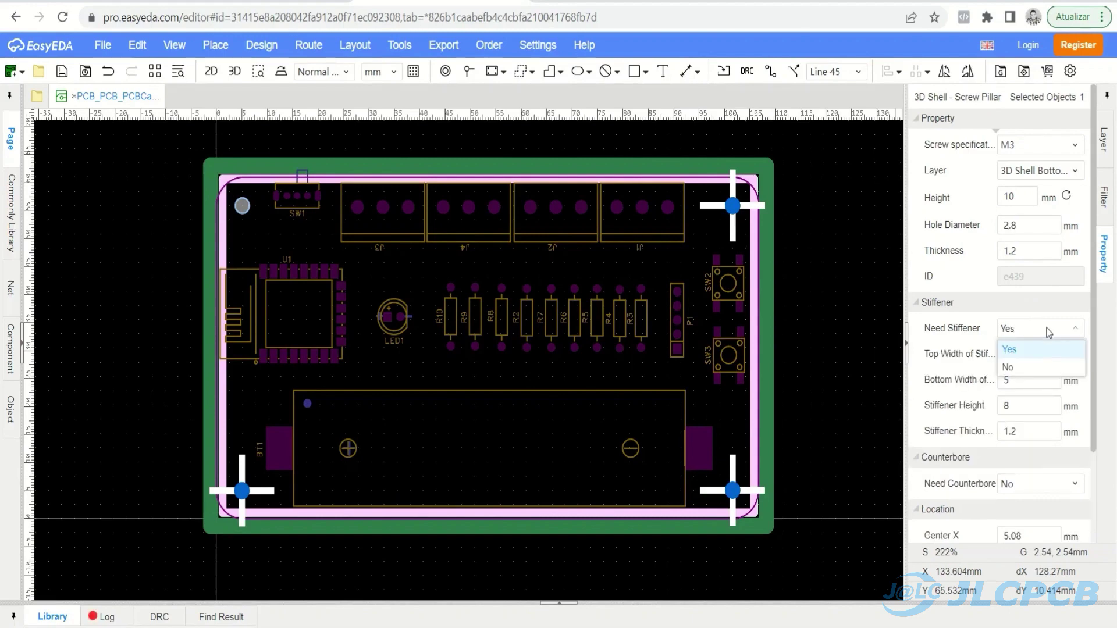
pyautogui.click(1042, 368)
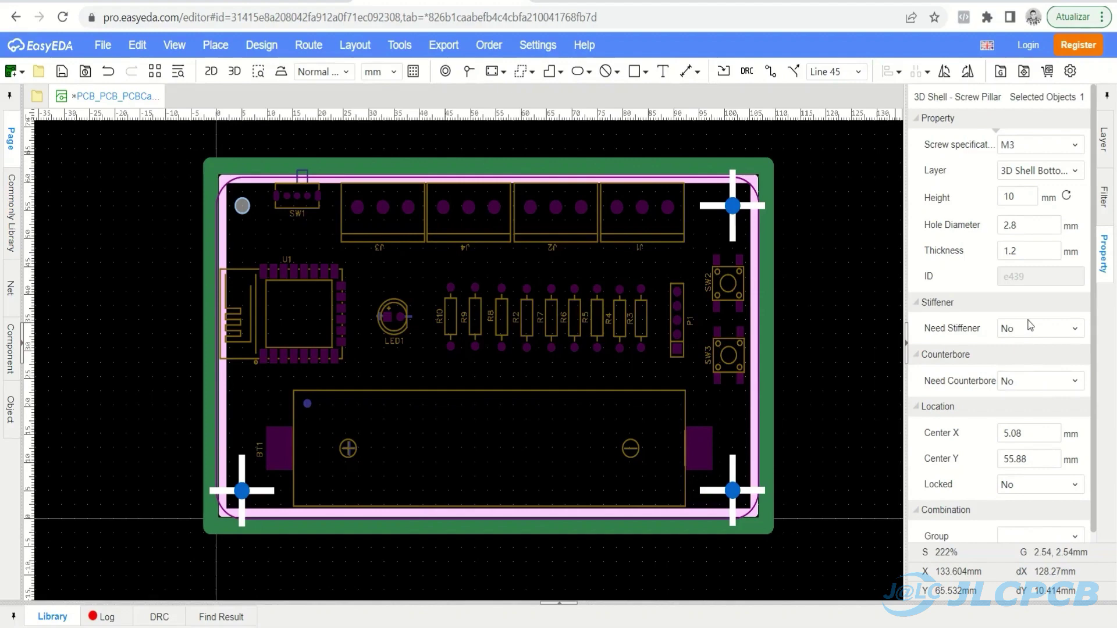
pyautogui.click(1017, 383)
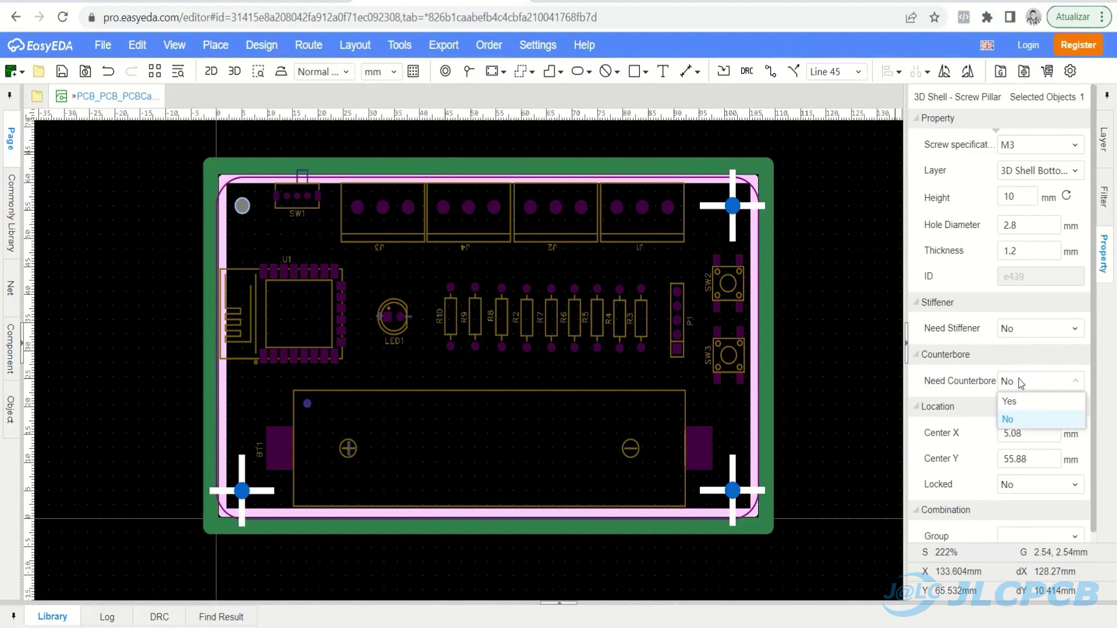
pyautogui.click(1021, 383)
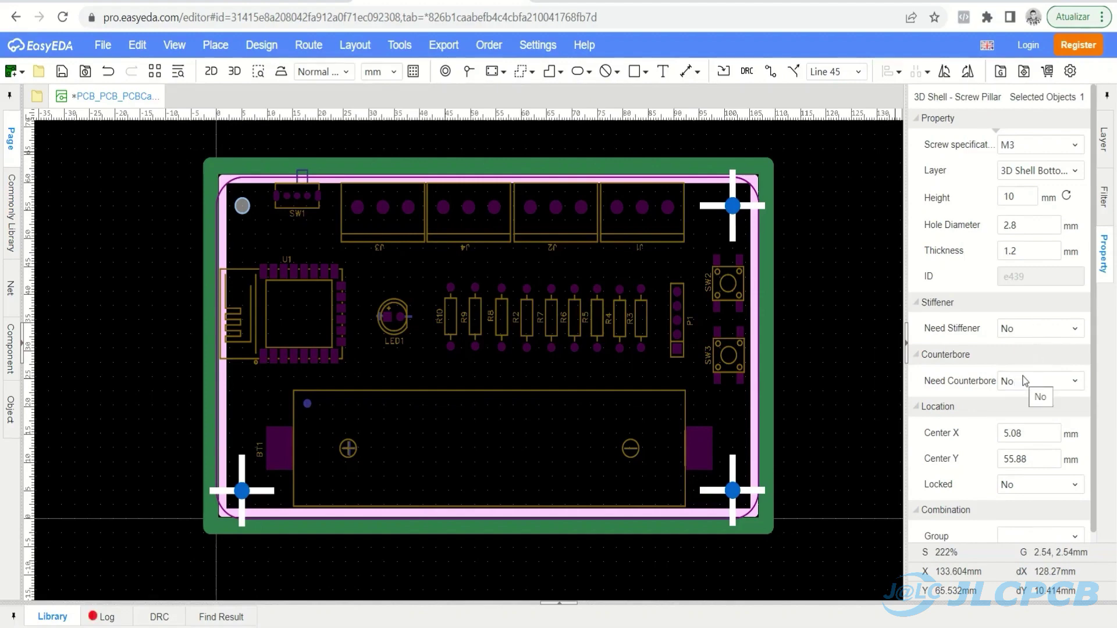
# Step: Deselect the screw pillar and show the Top Layer, Bottom Layer and Multi-Layer again
pyautogui.click(882, 310)
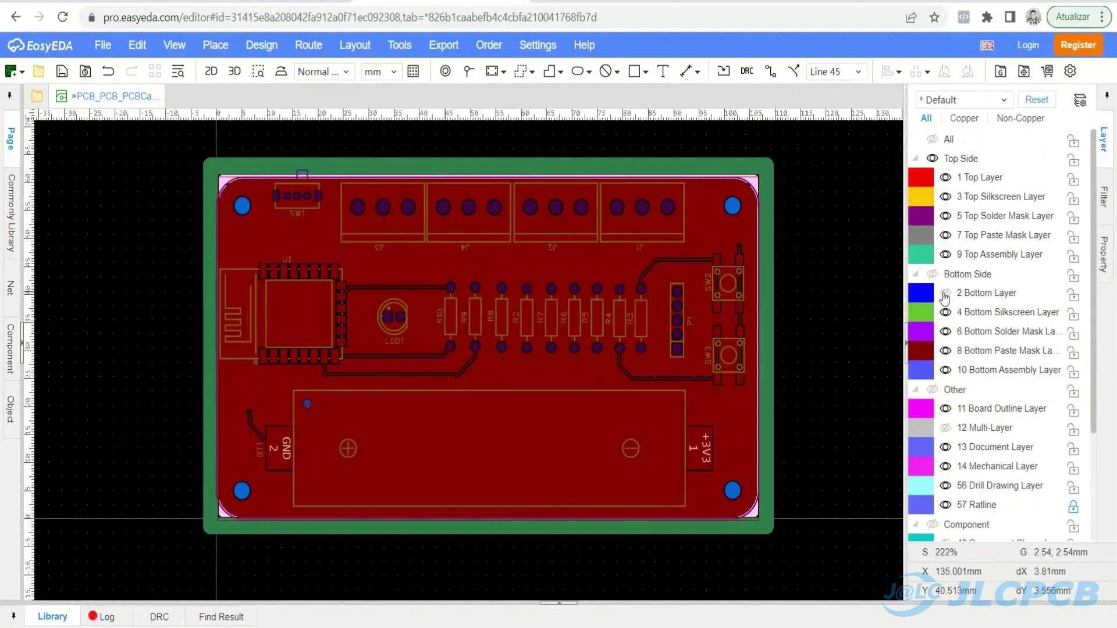
pyautogui.click(946, 293)
pyautogui.click(946, 428)
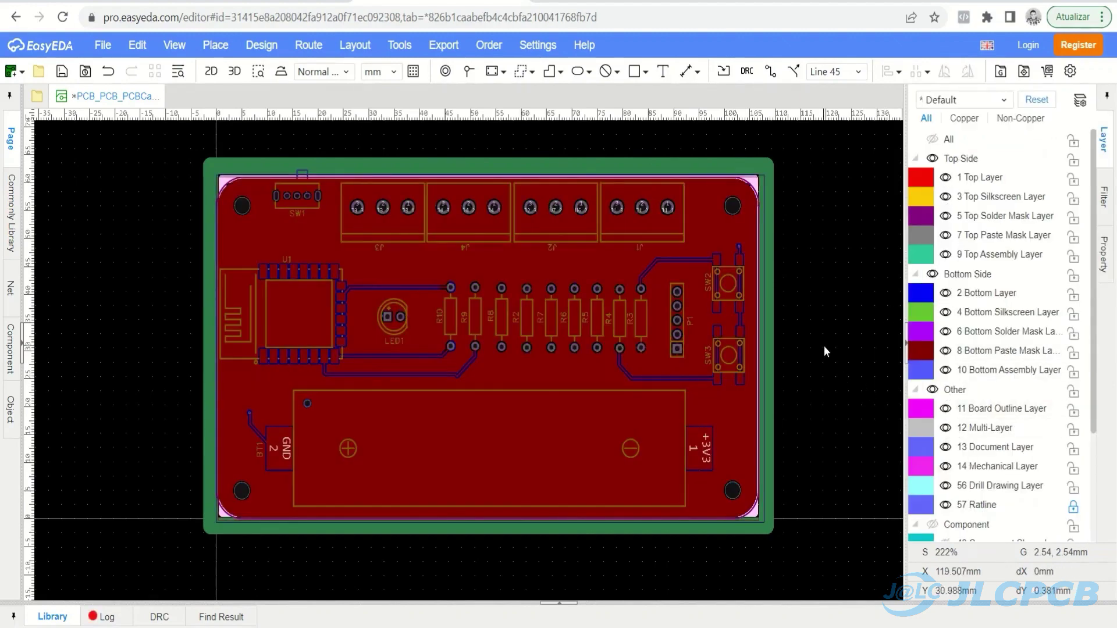
# Step: Open the 3D shell preview and examine the screw pillars inside the bottom shell, both close up and from a distance
pyautogui.click(175, 45)
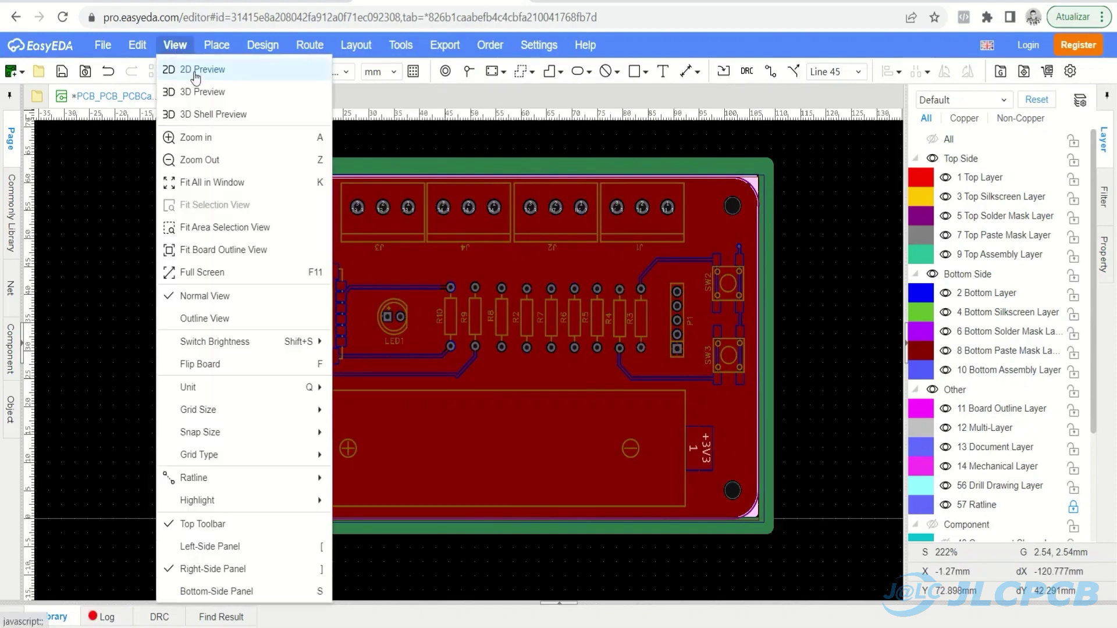
pyautogui.click(204, 114)
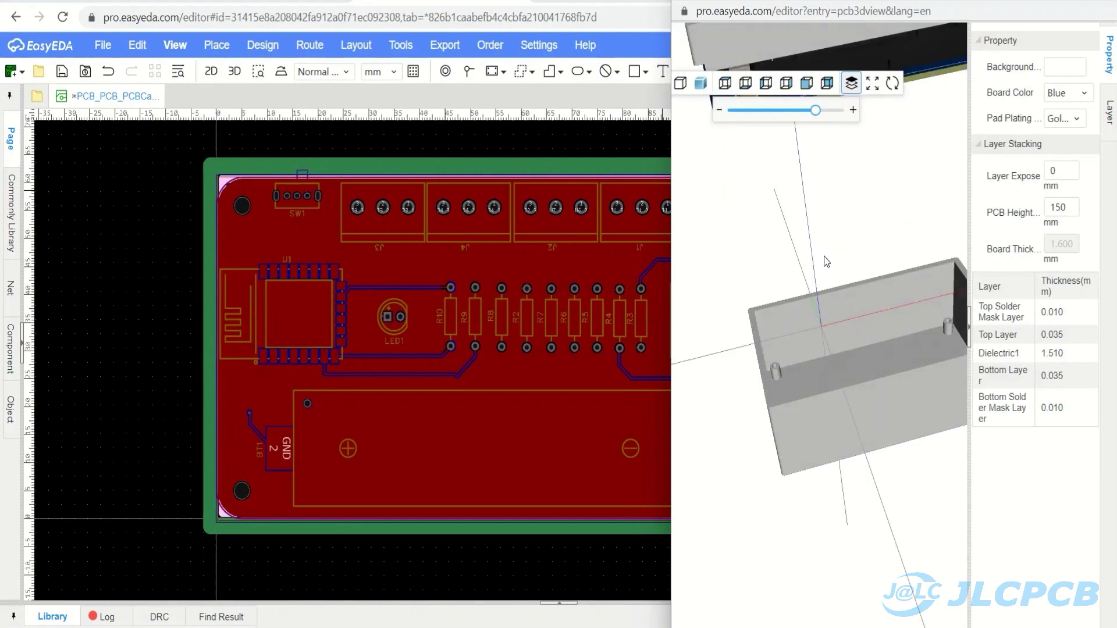
pyautogui.scroll(5, 798, 379)
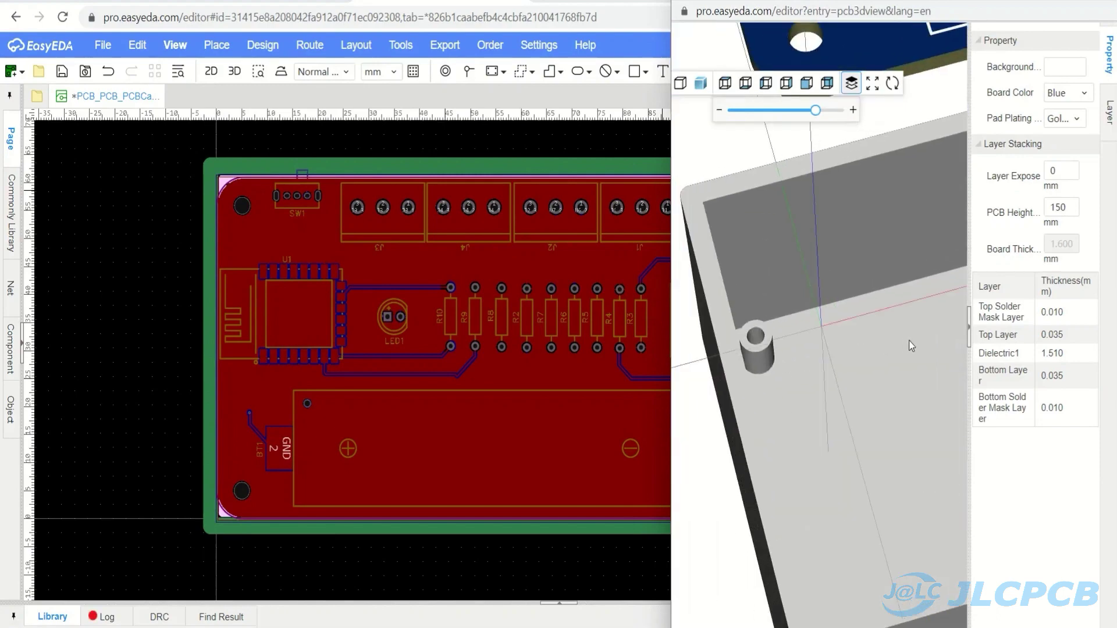
pyautogui.scroll(-3, 778, 363)
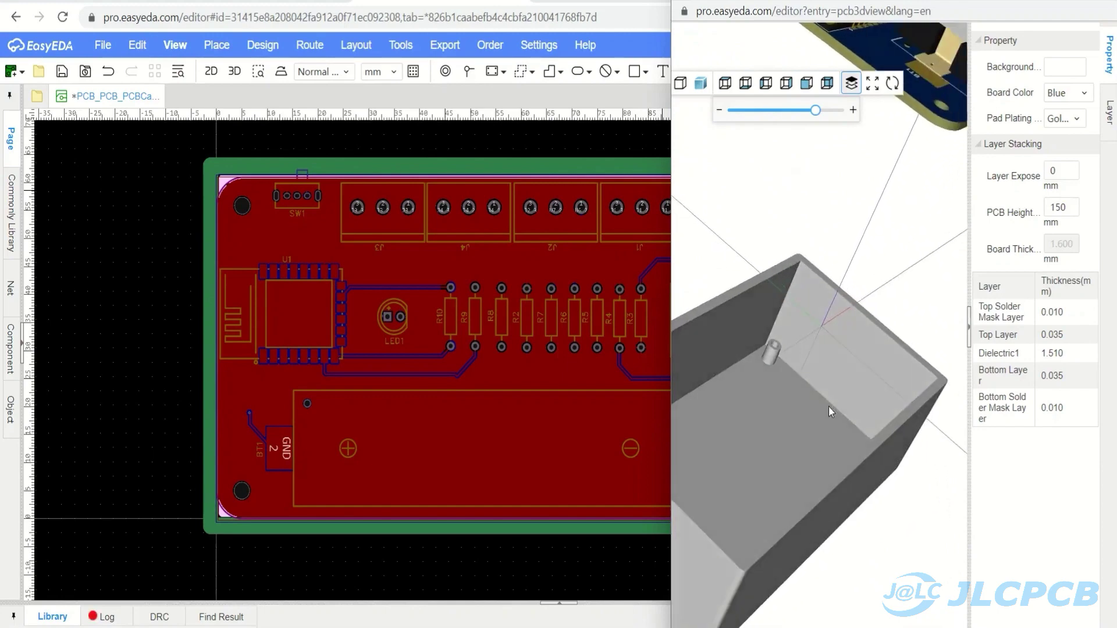
pyautogui.scroll(-5, 825, 407)
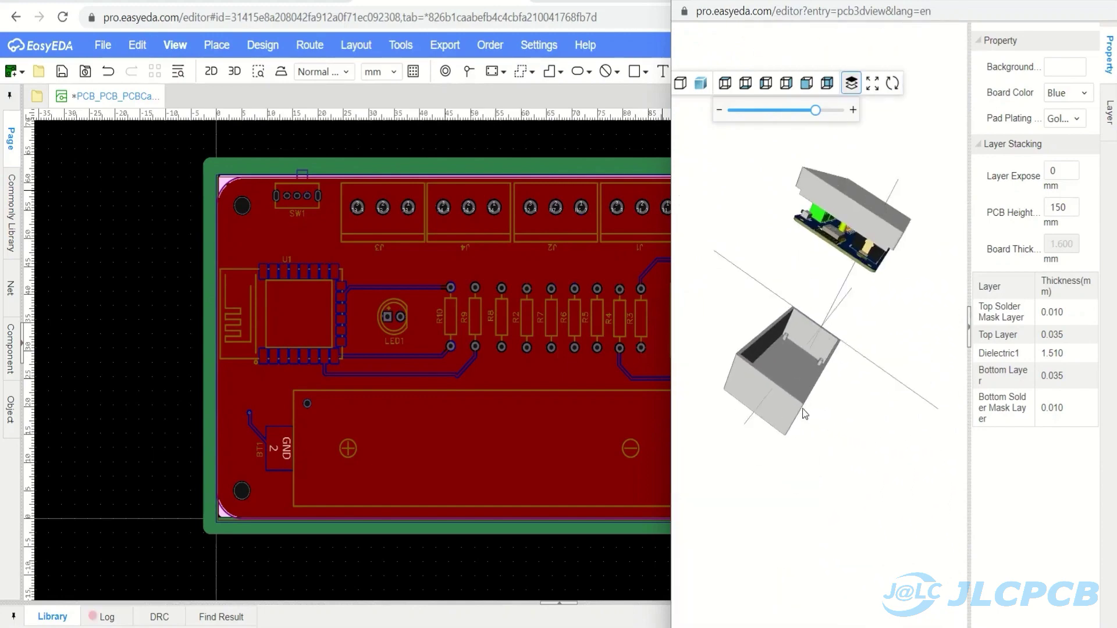